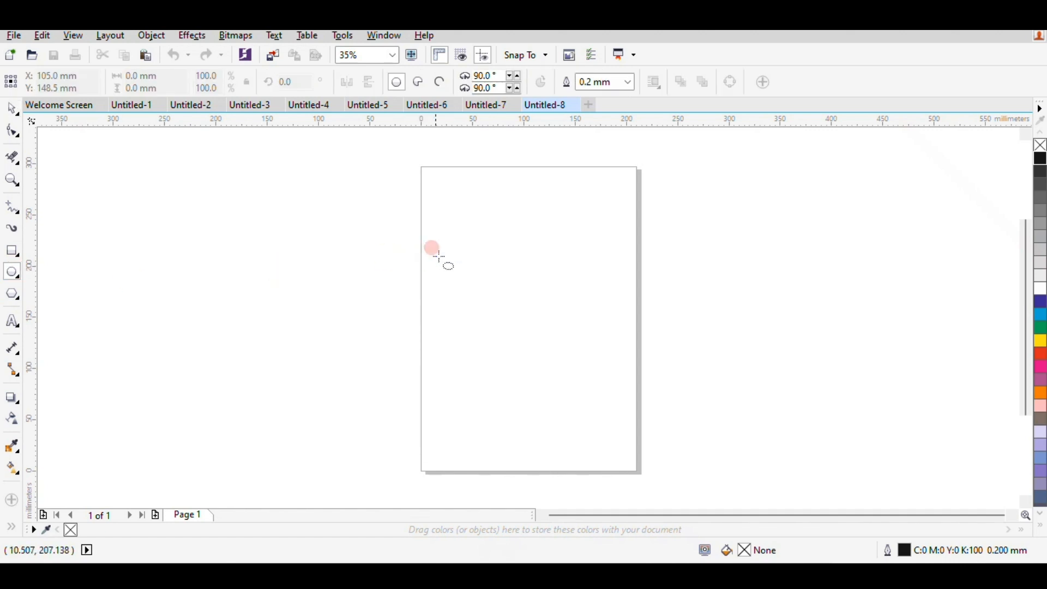
# Draw an upright ellipse about 117 mm high on the page and place a horizontally offset copy overlapping its right half.
pyautogui.moveTo(440, 250); pyautogui.dragTo(546, 371)
pyautogui.moveTo(495, 310); pyautogui.dragTo(545, 310)
pyautogui.rightClick(546, 309)
# Create the intersection of the two ellipses and move the resulting petal shape off the page to the left.
pyautogui.moveTo(383, 232); pyautogui.dragTo(686, 382)
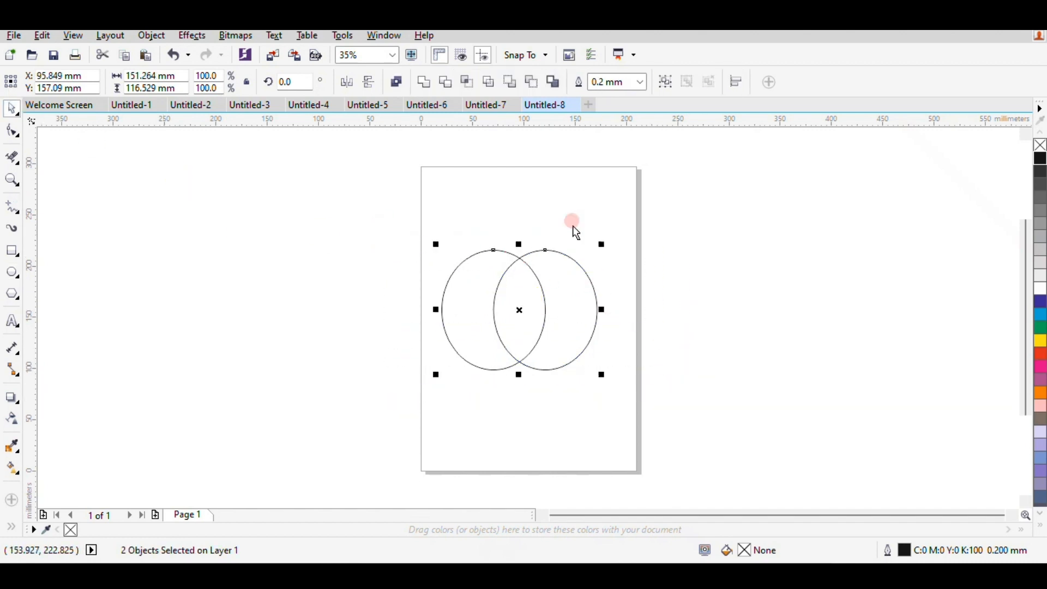
pyautogui.click(462, 86)
pyautogui.moveTo(509, 299); pyautogui.dragTo(355, 265)
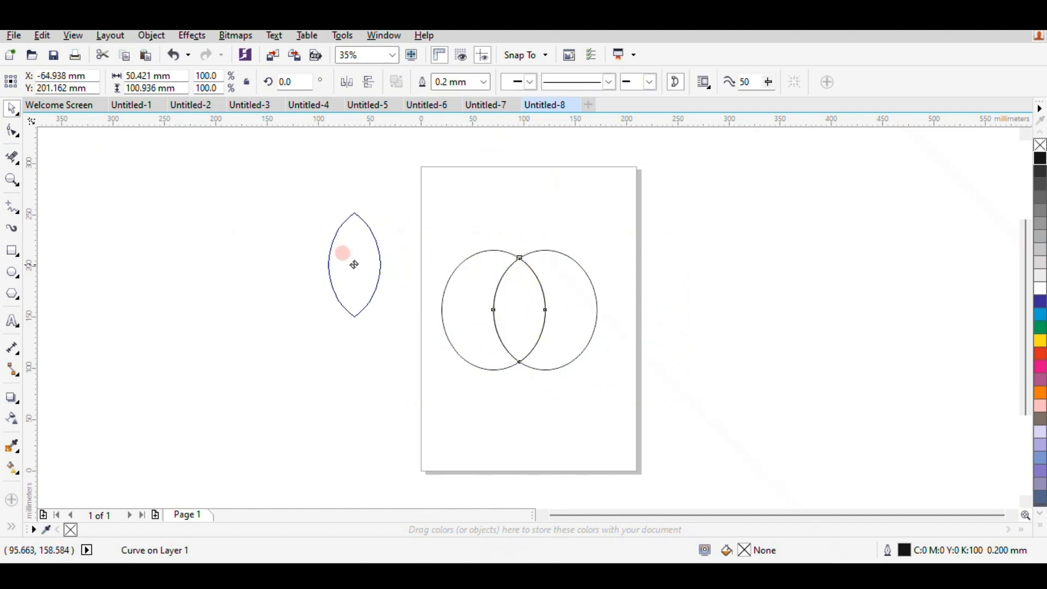
# Delete both original ellipses and centre the petal on the page.
pyautogui.moveTo(432, 238); pyautogui.dragTo(655, 403)
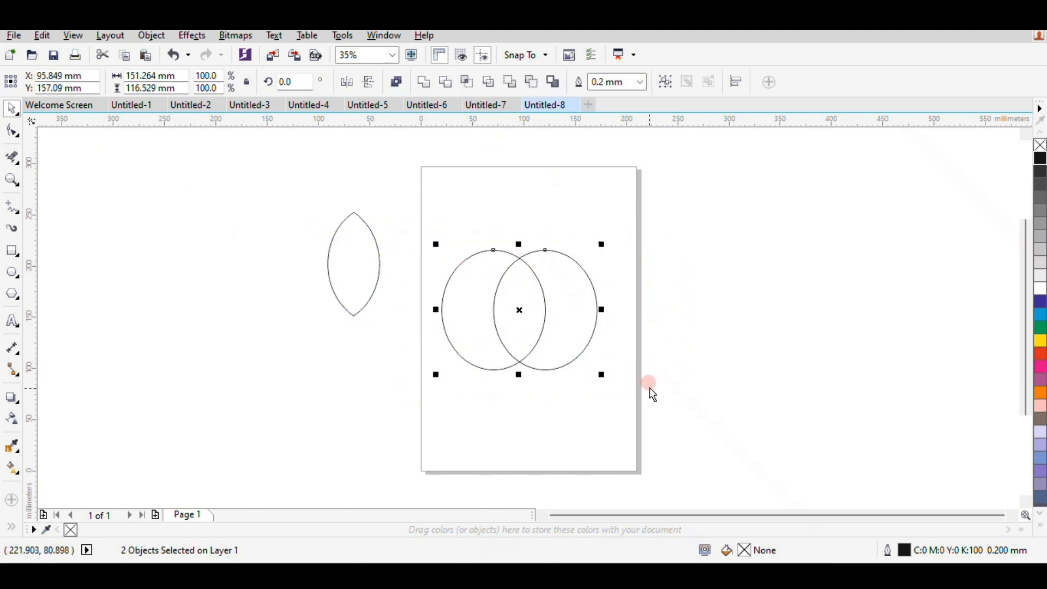
pyautogui.press('Delete')
pyautogui.click(352, 260)
pyautogui.press('p')
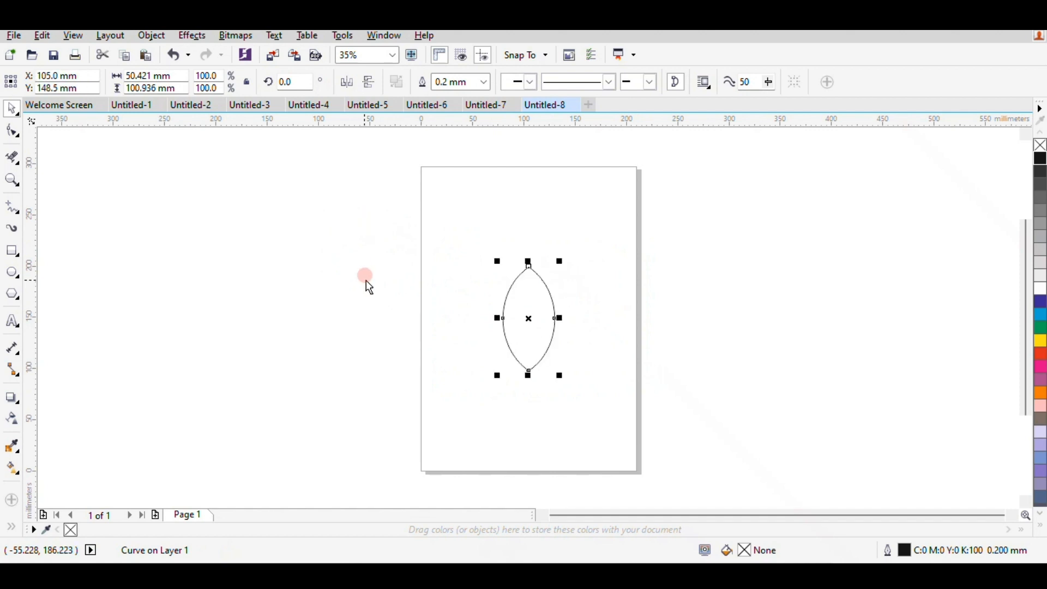
# Rotate copies of the petal about 39° to the left and to the right around its bottom tip.
pyautogui.click(525, 316)
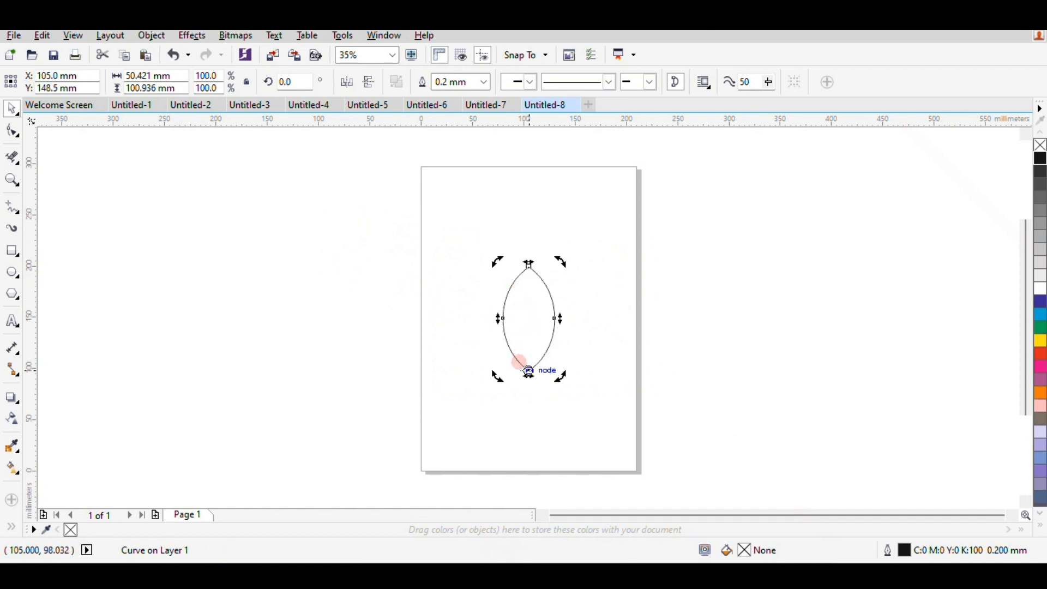
pyautogui.moveTo(559, 263); pyautogui.dragTo(492, 285)
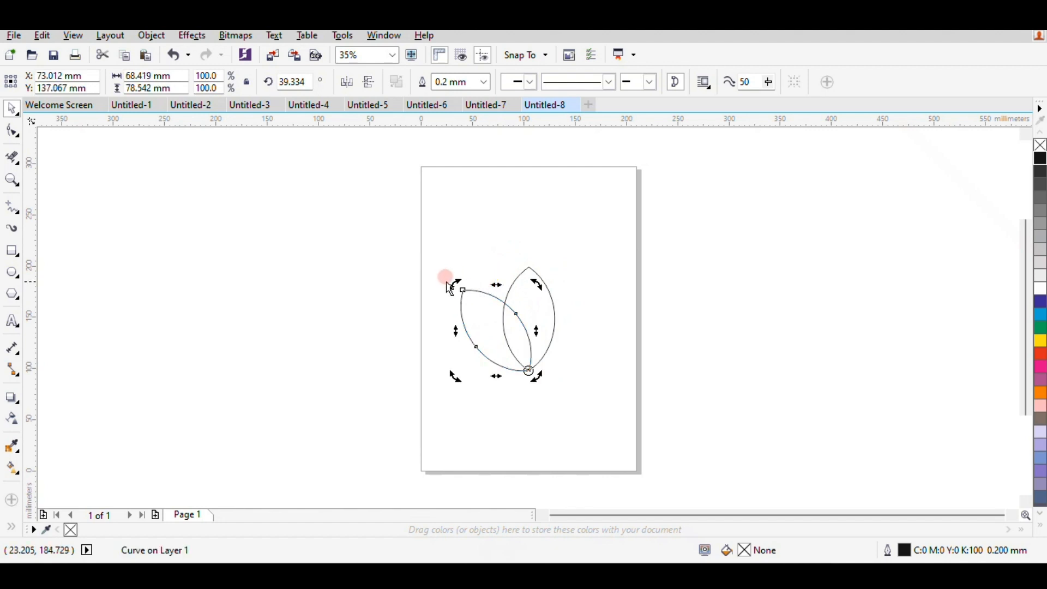
pyautogui.click(530, 289)
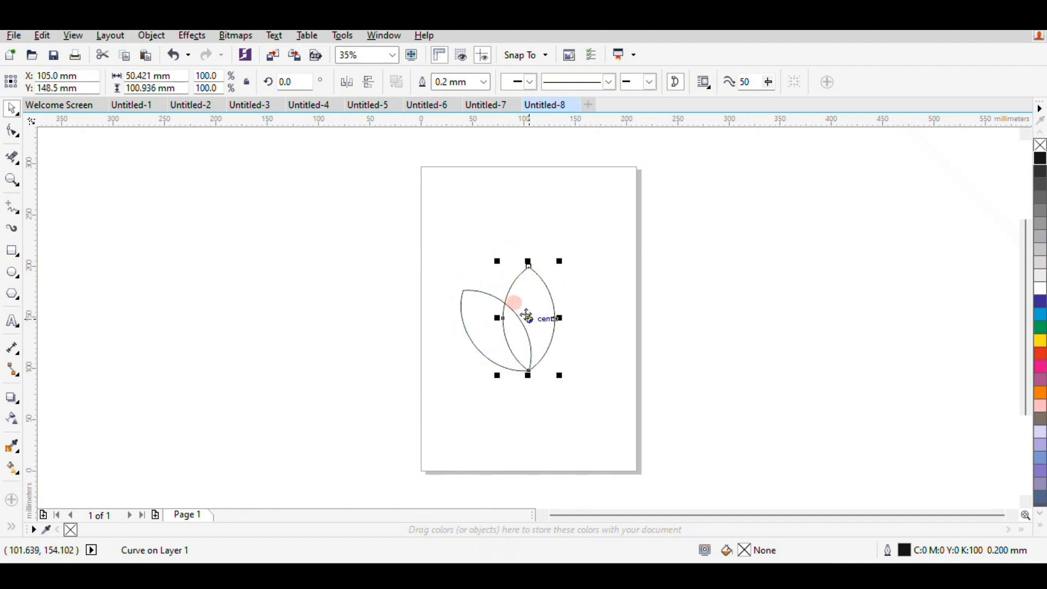
pyautogui.click(527, 316)
pyautogui.moveTo(559, 261); pyautogui.dragTo(608, 308)
pyautogui.click(574, 170)
pyautogui.moveTo(562, 123)
pyautogui.mouseDown()
pyautogui.moveTo(572, 243)
pyautogui.moveTo(603, 298)
pyautogui.moveTo(610, 128)
pyautogui.moveTo(635, 132)
pyautogui.mouseUp()
pyautogui.click(589, 240)
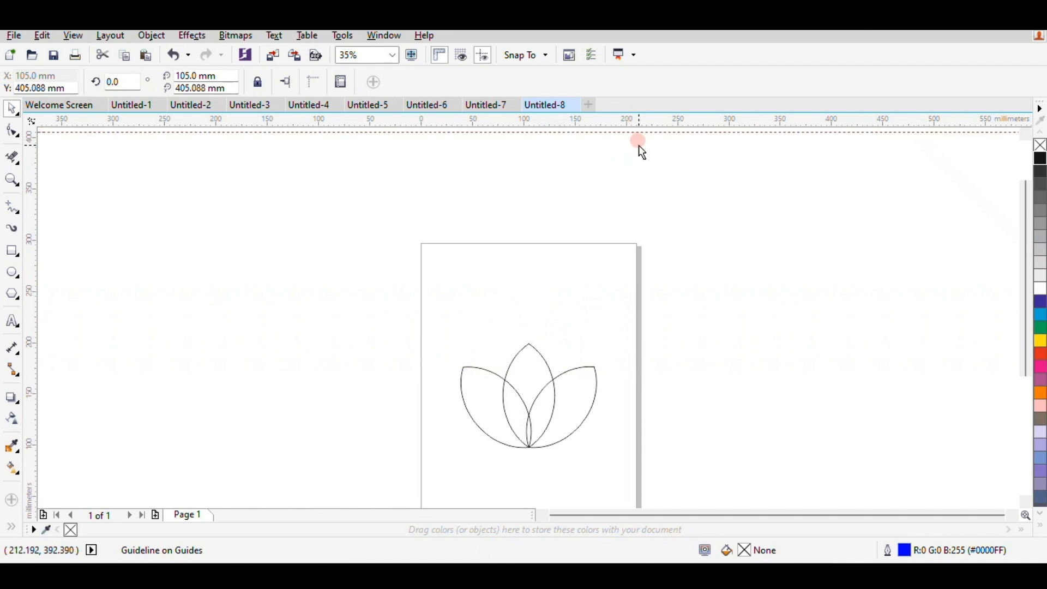
pyautogui.click(639, 145)
pyautogui.scroll(-2, 536, 469)
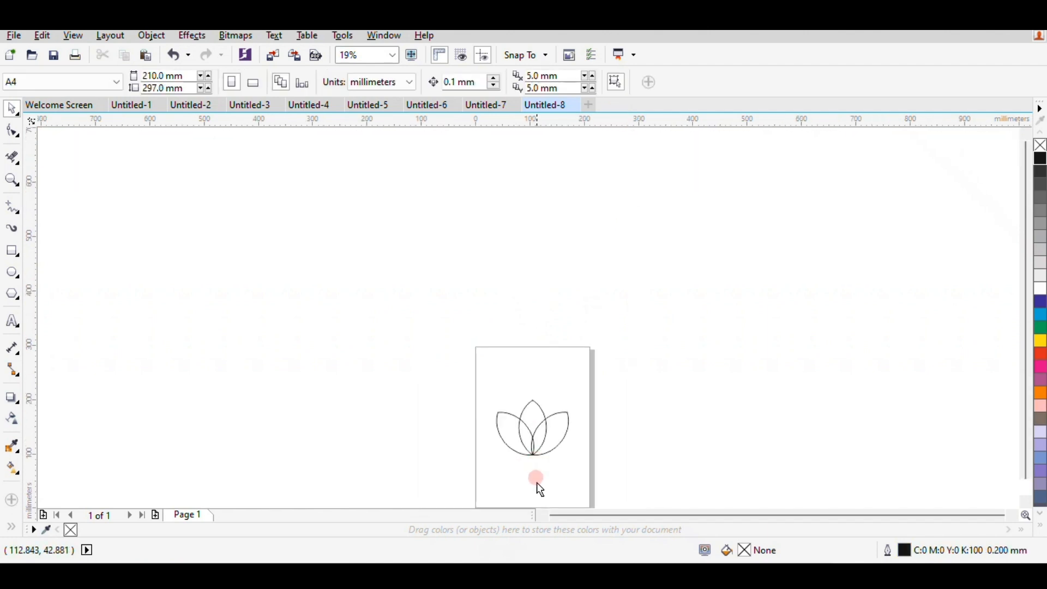
pyautogui.scroll(2, 540, 488)
pyautogui.click(532, 333)
pyautogui.click(676, 371)
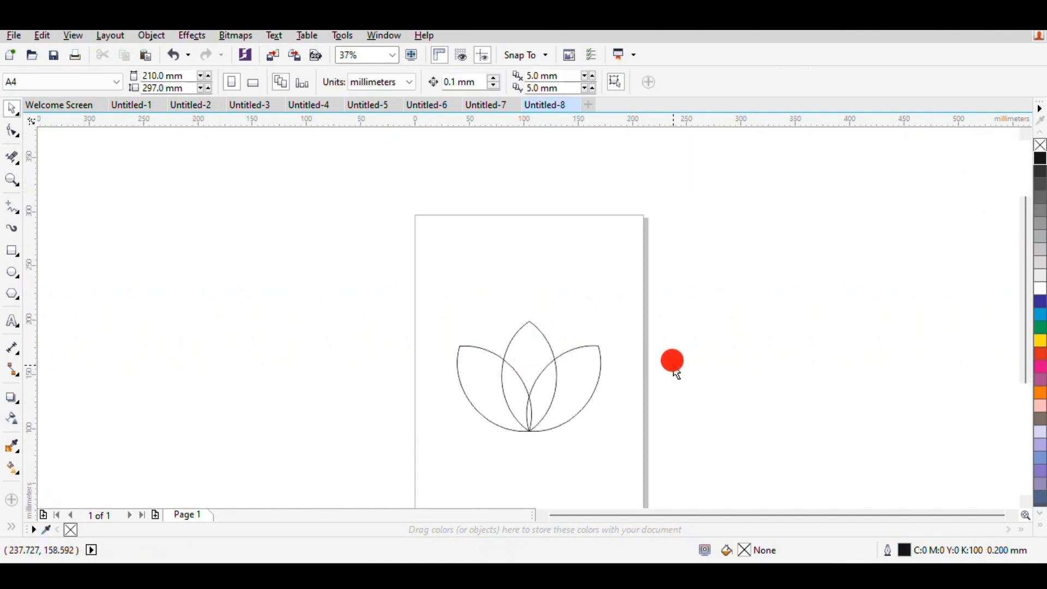
# Create a lower right petal by rotating a copy of the right petal to about 278° around the shared bottom tip.
pyautogui.scroll(2, 539, 420)
pyautogui.click(605, 328)
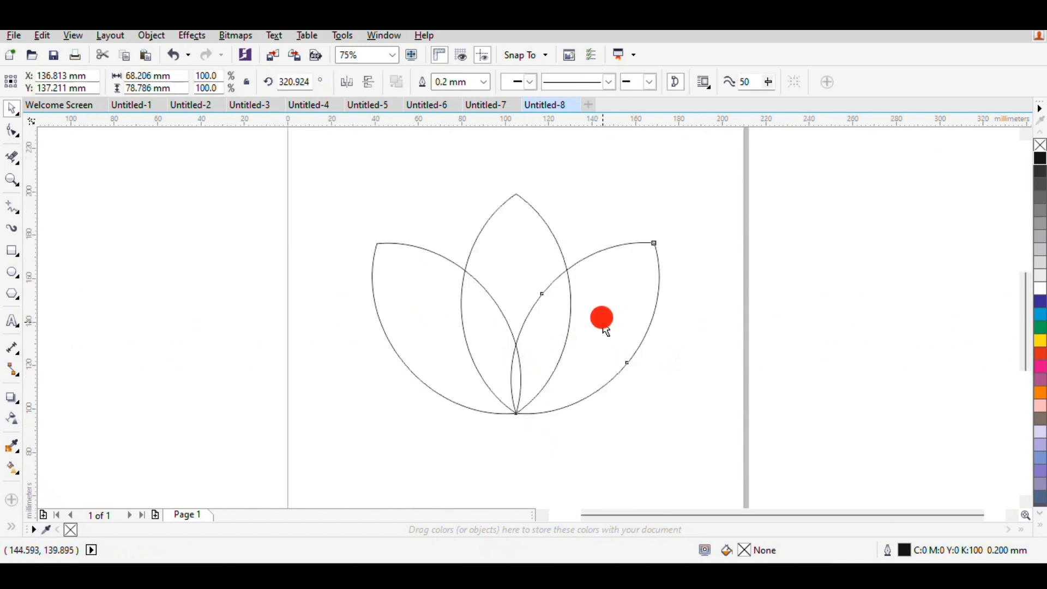
pyautogui.click(568, 323)
pyautogui.click(585, 328)
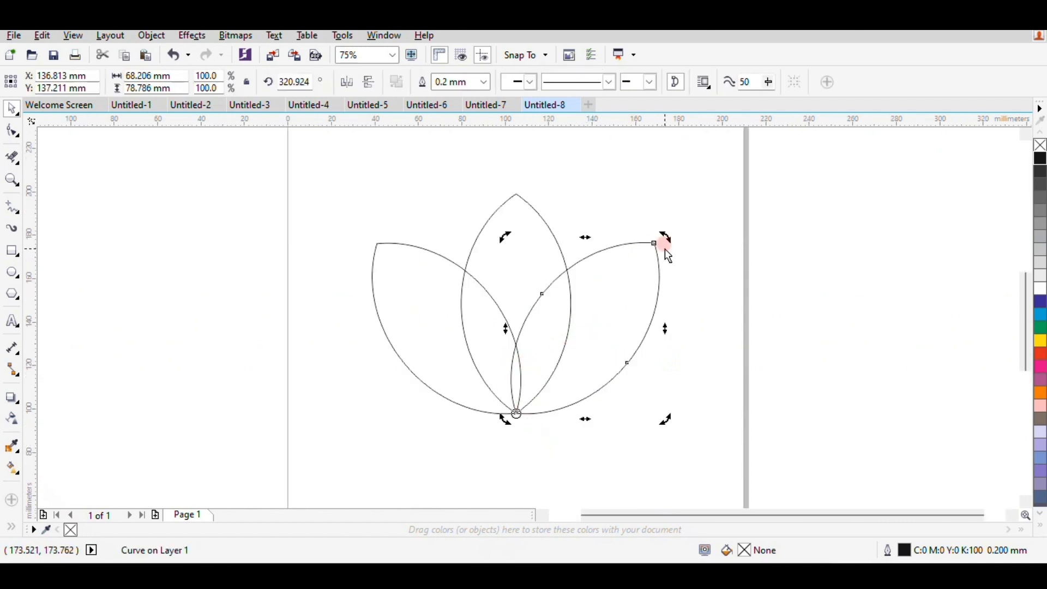
pyautogui.moveTo(666, 238); pyautogui.dragTo(723, 382)
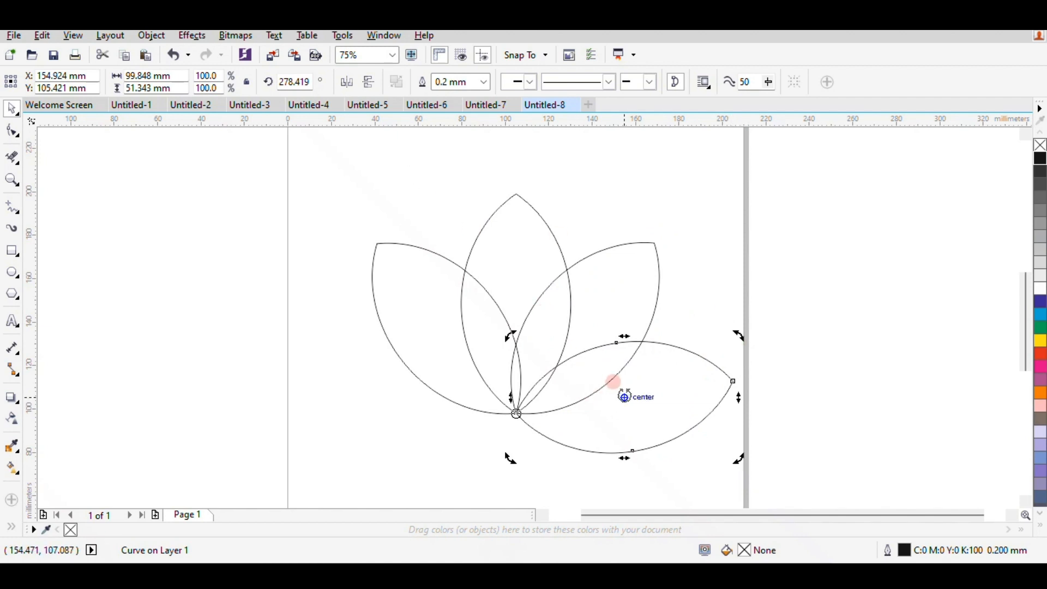
# Copy the lower right petal to the left side, mirror it horizontally and snap its inner tip to the shared base node.
pyautogui.click(661, 393)
pyautogui.click(626, 397)
pyautogui.moveTo(627, 397); pyautogui.dragTo(435, 397)
pyautogui.rightClick(435, 397)
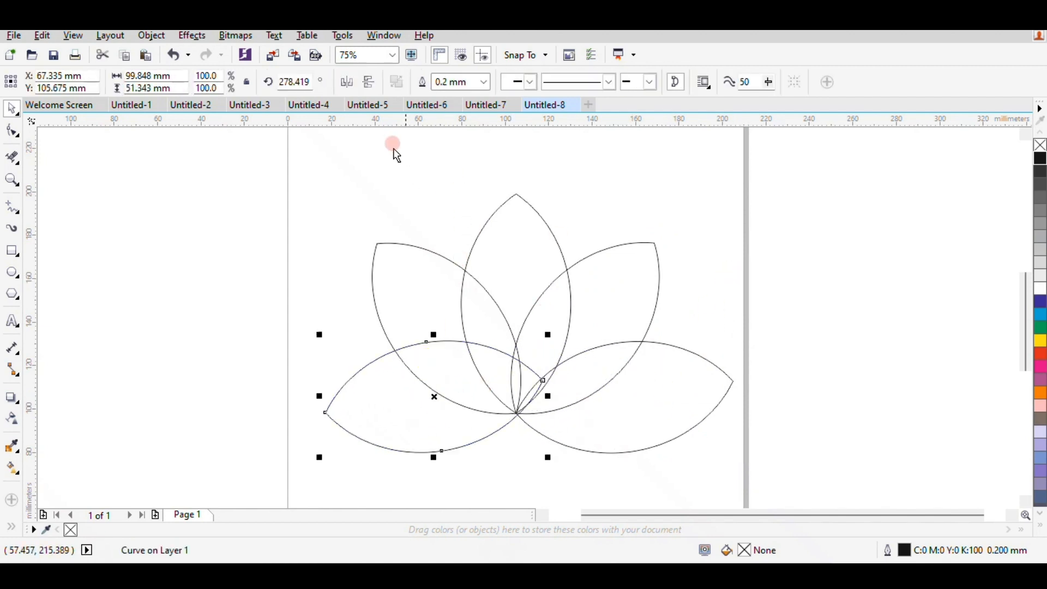
pyautogui.click(347, 84)
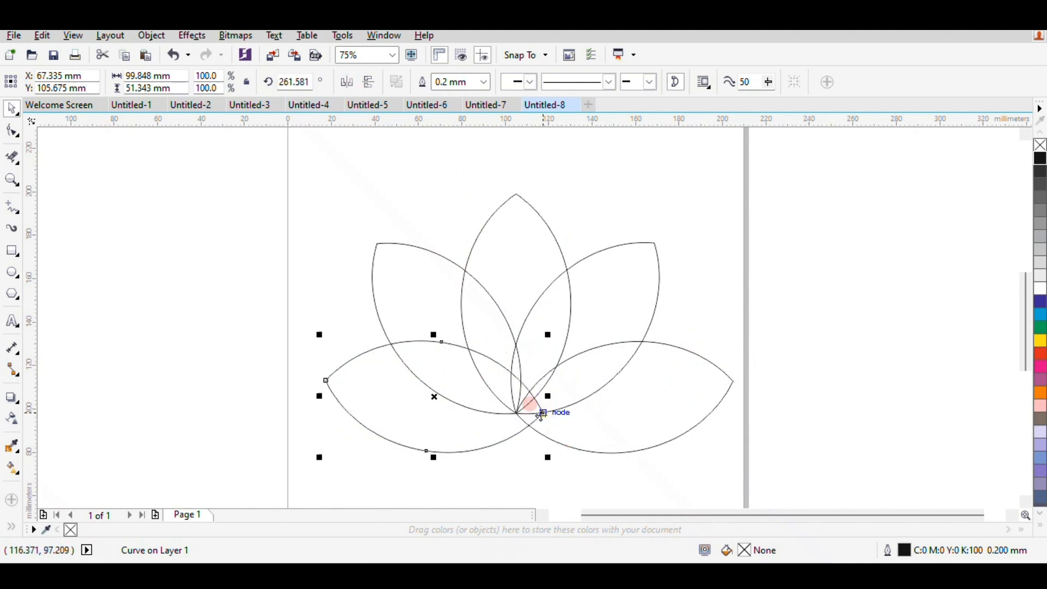
pyautogui.moveTo(542, 413); pyautogui.dragTo(515, 413)
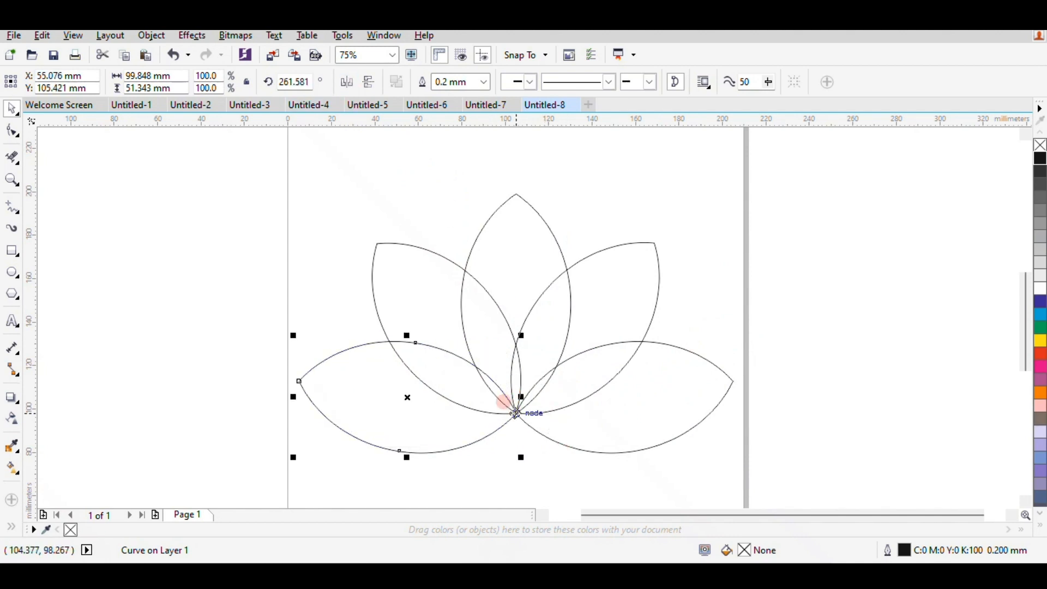
pyautogui.click(702, 257)
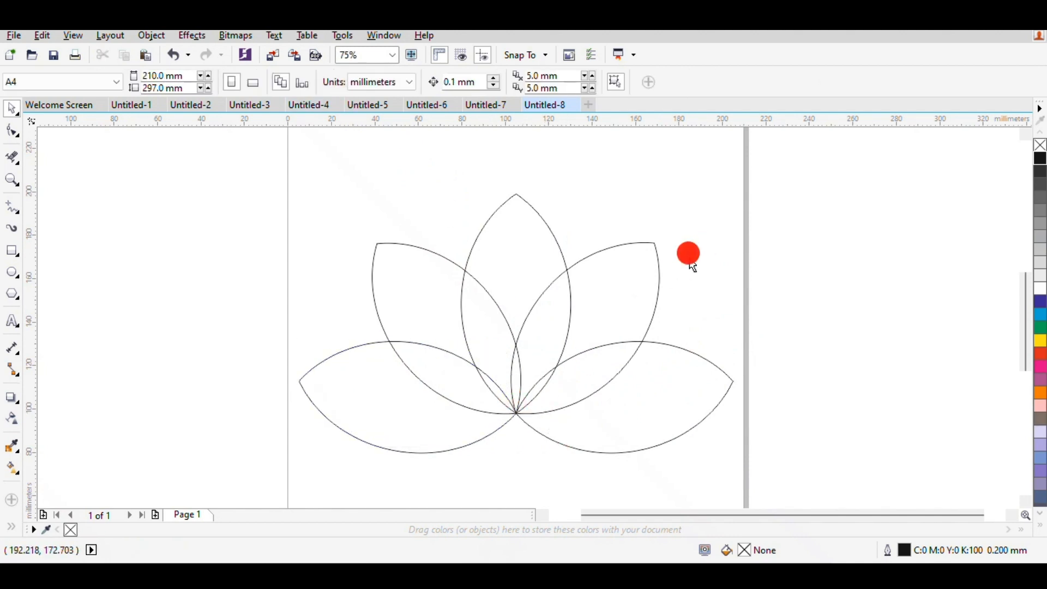
# Remove the upper-edge segments of both lower petals that overlap the inner petals with the Virtual Segment Delete tool.
pyautogui.click(12, 159)
pyautogui.moveTo(600, 349)
pyautogui.mouseDown()
pyautogui.moveTo(581, 317)
pyautogui.moveTo(532, 374)
pyautogui.moveTo(534, 354)
pyautogui.moveTo(414, 369)
pyautogui.moveTo(481, 360)
pyautogui.mouseUp()
pyautogui.scroll(2, 537, 370)
pyautogui.scroll(-1, 481, 357)
pyautogui.scroll(-1, 477, 355)
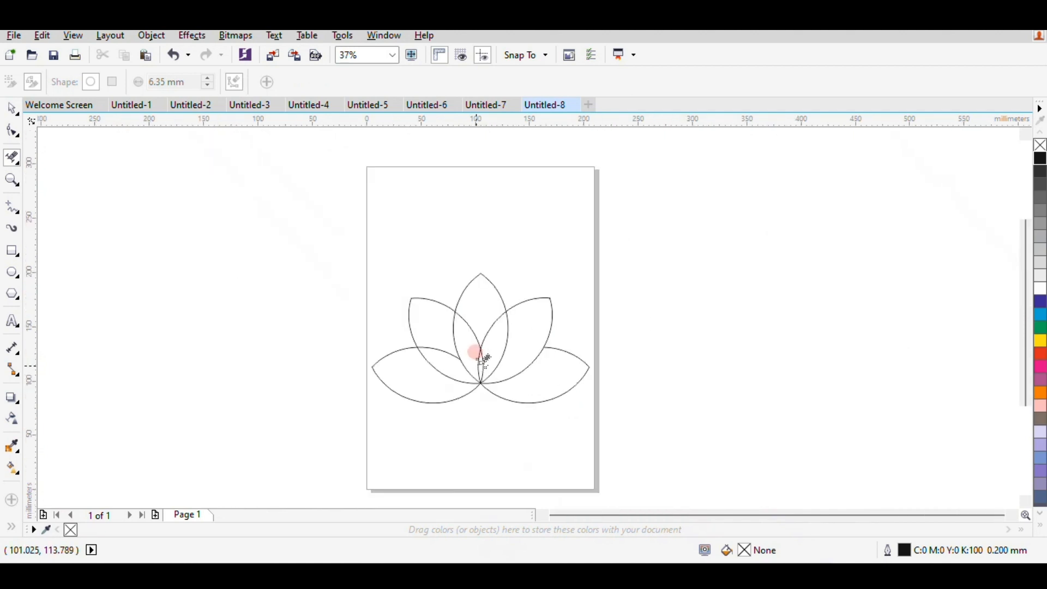
pyautogui.scroll(1, 477, 354)
pyautogui.moveTo(429, 350); pyautogui.dragTo(417, 318)
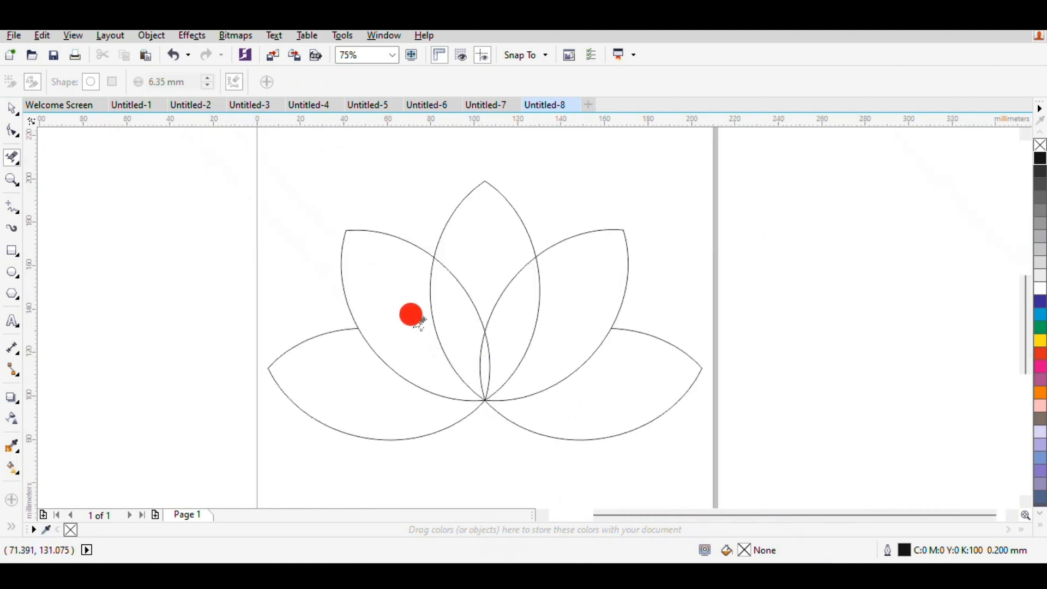
# Reshape the lower left petal's top edge into a nearly straight horizontal line ending on the neighbouring petal's outline.
pyautogui.click(12, 111)
pyautogui.click(320, 339)
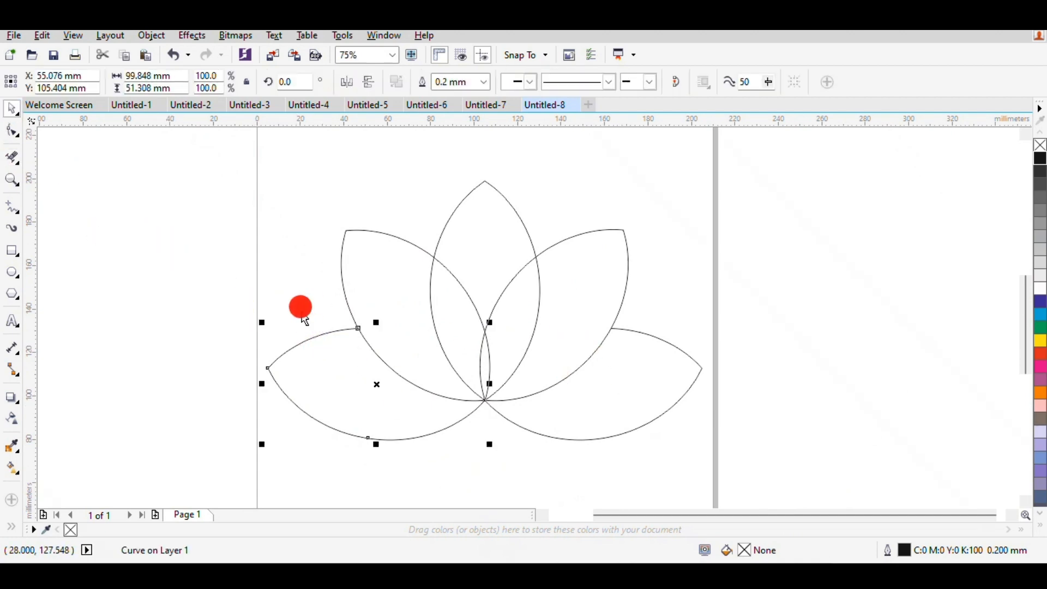
pyautogui.click(12, 131)
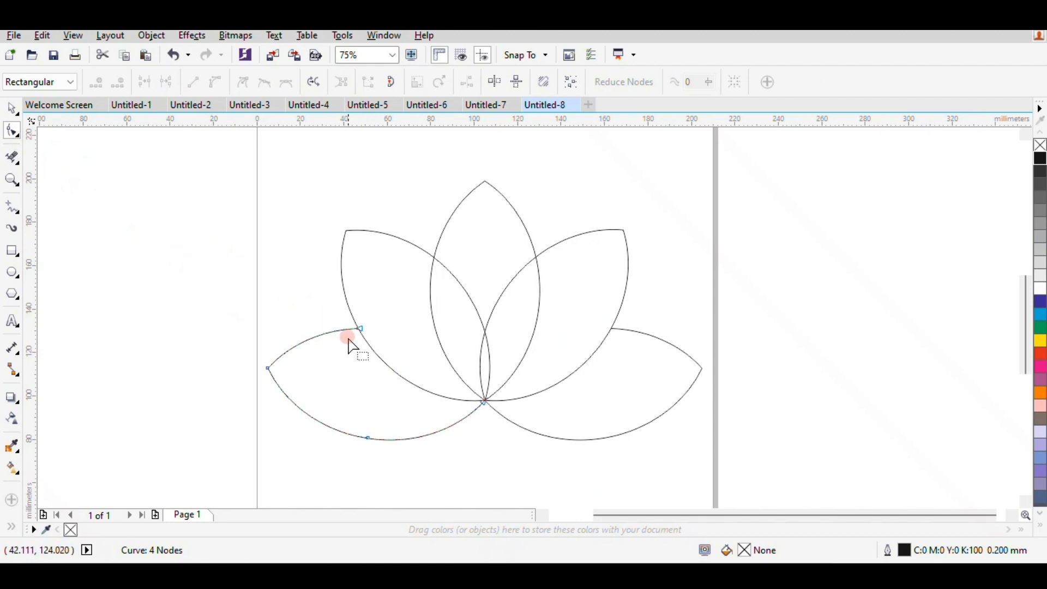
pyautogui.moveTo(359, 329); pyautogui.dragTo(373, 354)
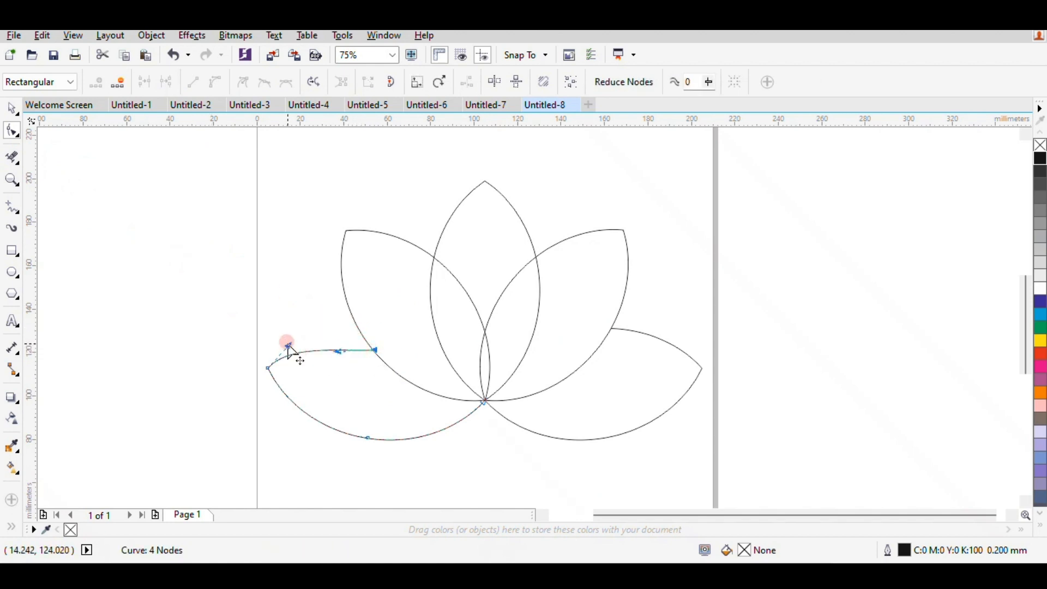
pyautogui.moveTo(288, 348); pyautogui.dragTo(301, 358)
pyautogui.click(372, 349)
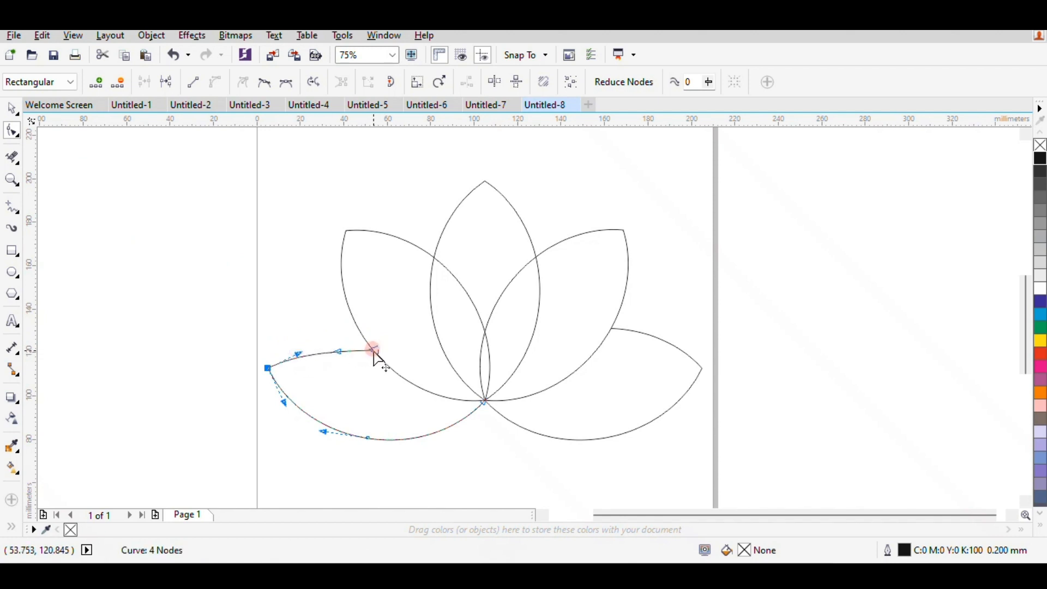
pyautogui.moveTo(374, 354); pyautogui.dragTo(383, 359)
pyautogui.click(299, 355)
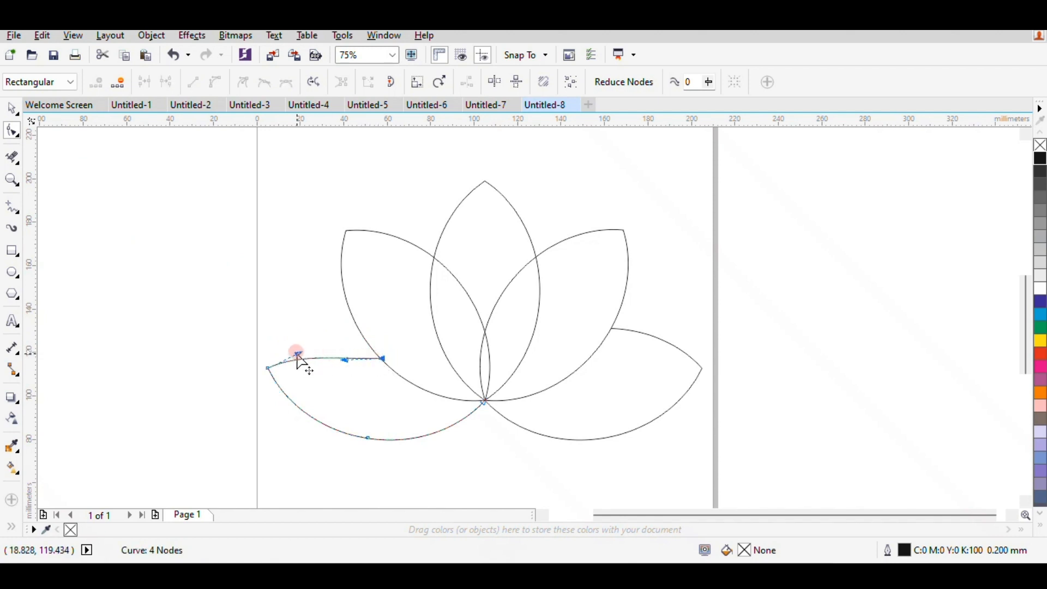
pyautogui.moveTo(298, 354); pyautogui.dragTo(389, 368)
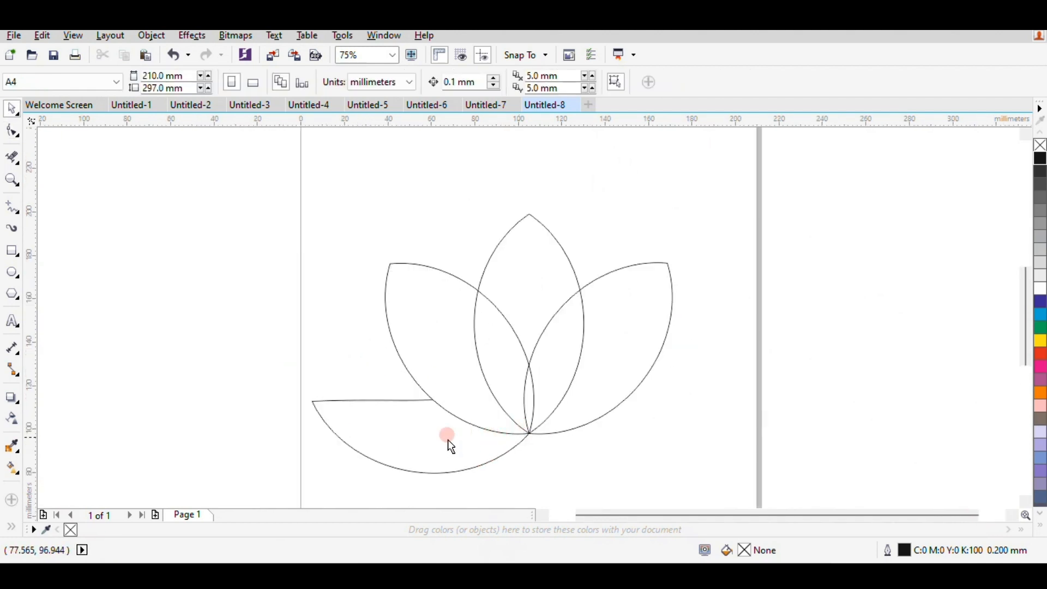
# Replace the lower right petal with a horizontally mirrored copy of the reshaped left one, snapping its inner tip to the shared base.
pyautogui.click(448, 442)
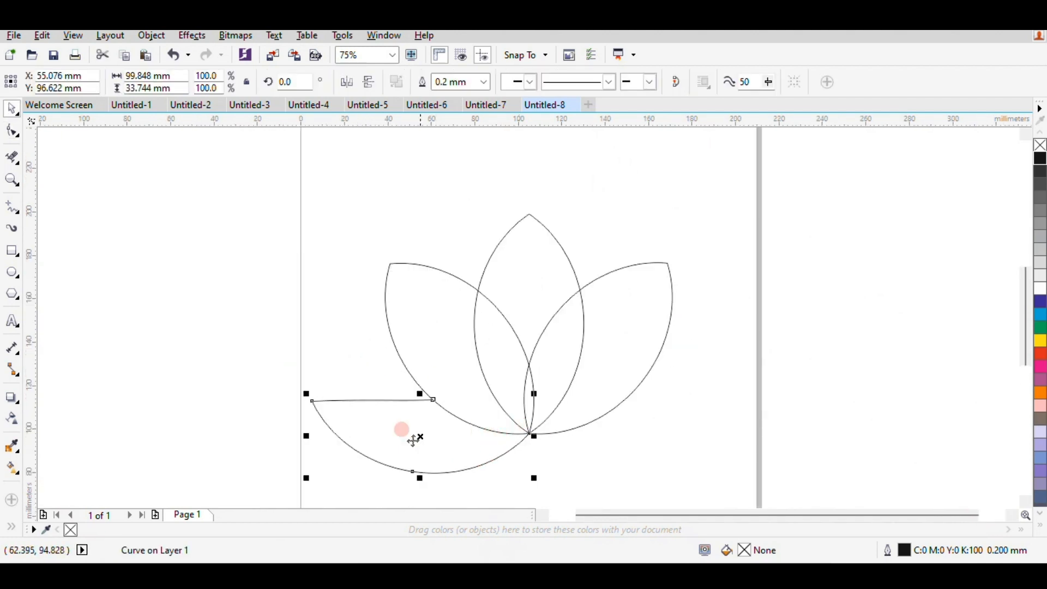
pyautogui.moveTo(420, 439); pyautogui.dragTo(577, 436)
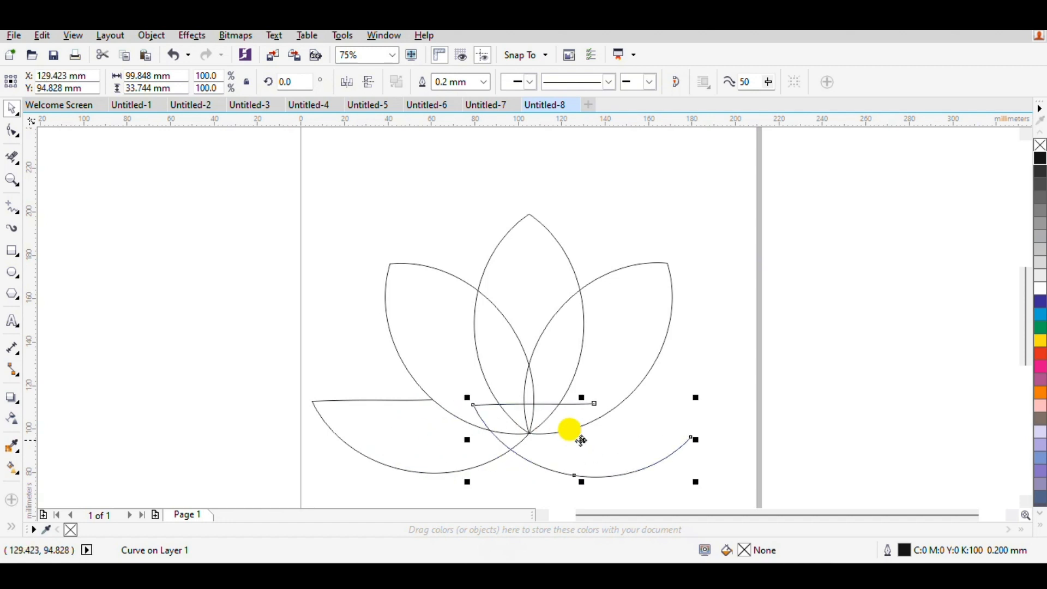
pyautogui.click(352, 83)
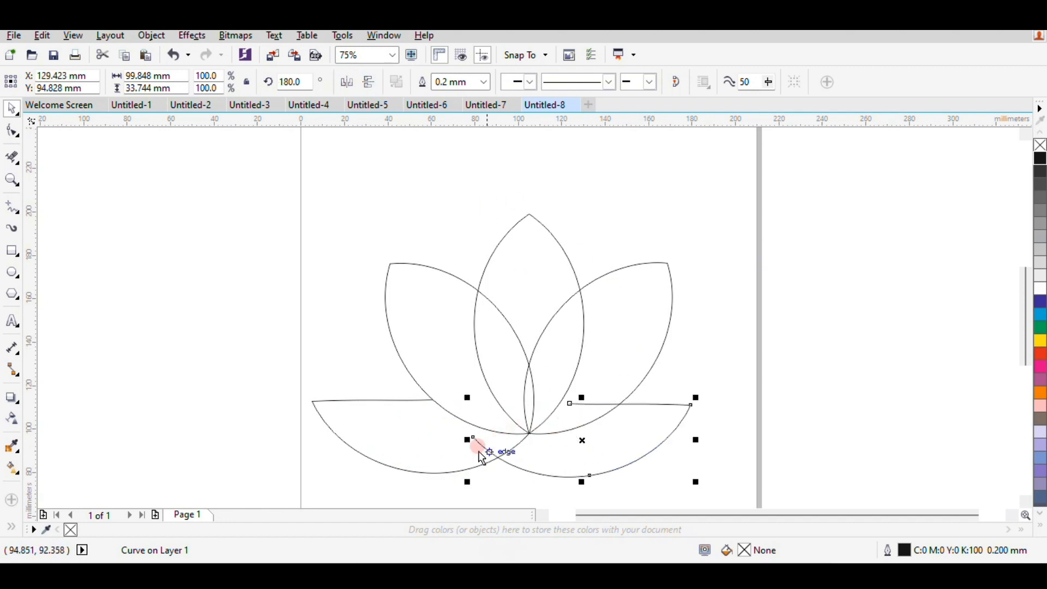
pyautogui.moveTo(474, 437); pyautogui.dragTo(529, 433)
pyautogui.click(718, 355)
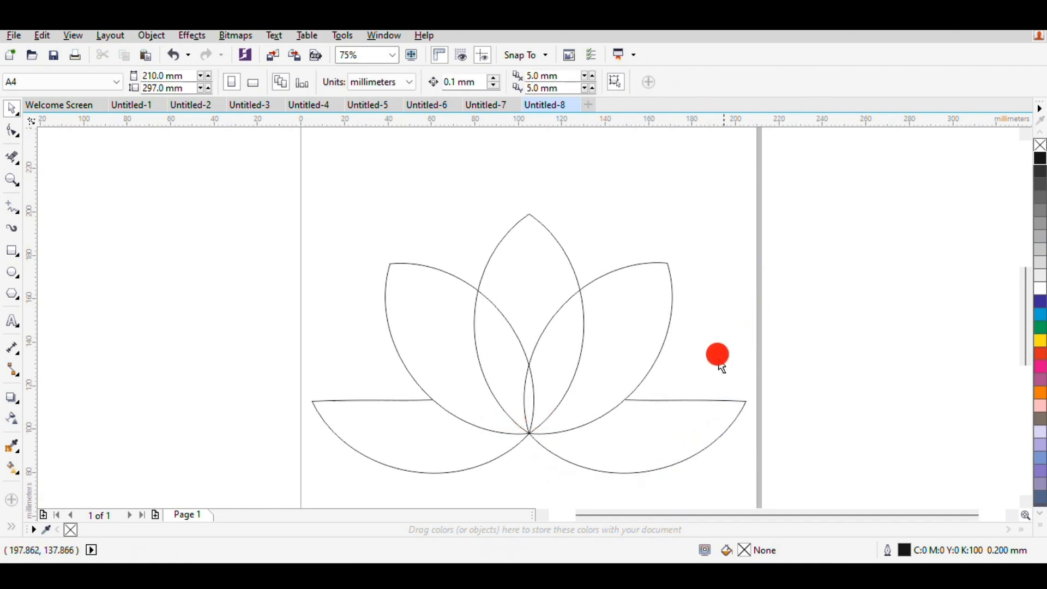
# Move the inner end node of the lower right petal's top edge onto the neighbouring petal's outline.
pyautogui.scroll(4, 627, 402)
pyautogui.scroll(-2, 627, 403)
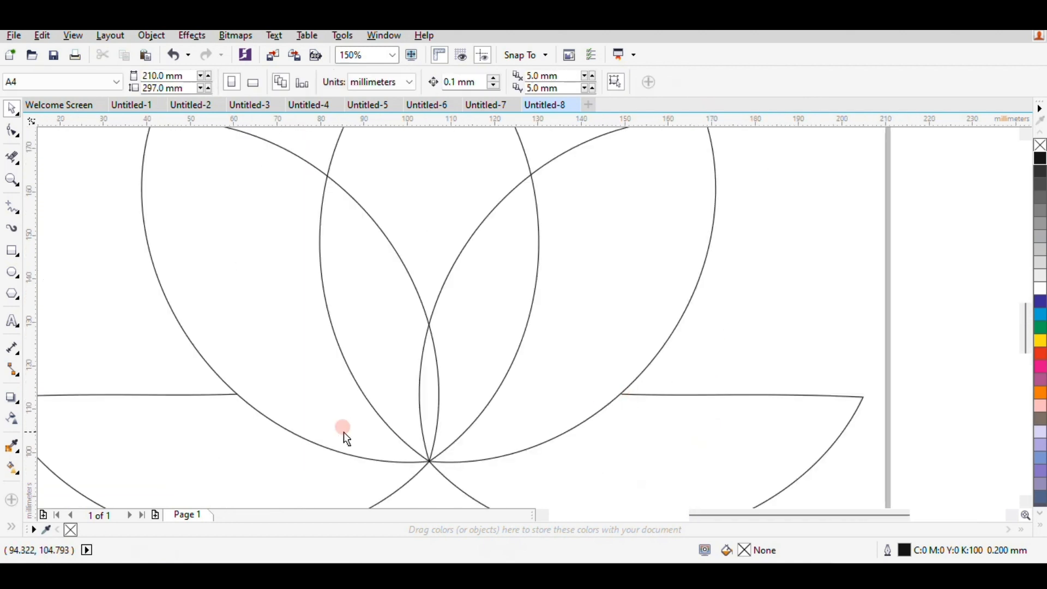
pyautogui.scroll(2, 343, 431)
pyautogui.scroll(-2, 505, 455)
pyautogui.scroll(2, 566, 490)
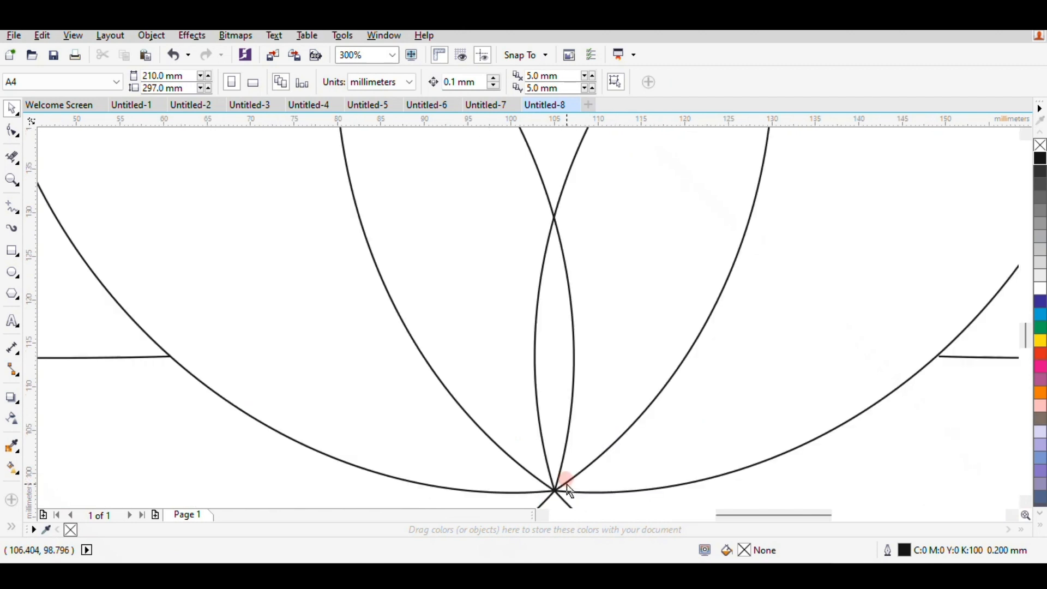
pyautogui.scroll(2, 965, 355)
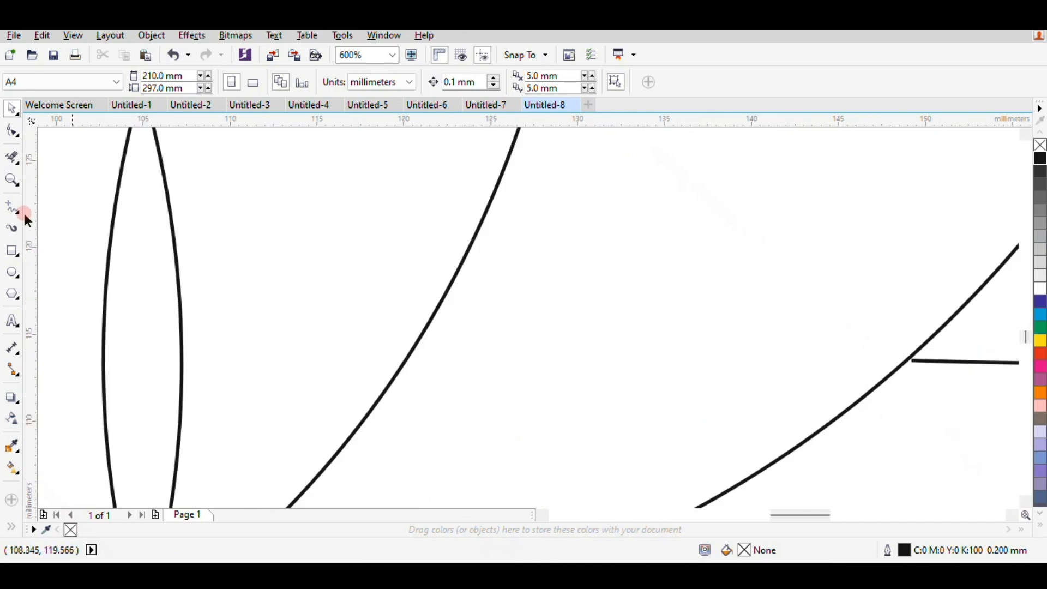
pyautogui.click(12, 133)
pyautogui.click(912, 360)
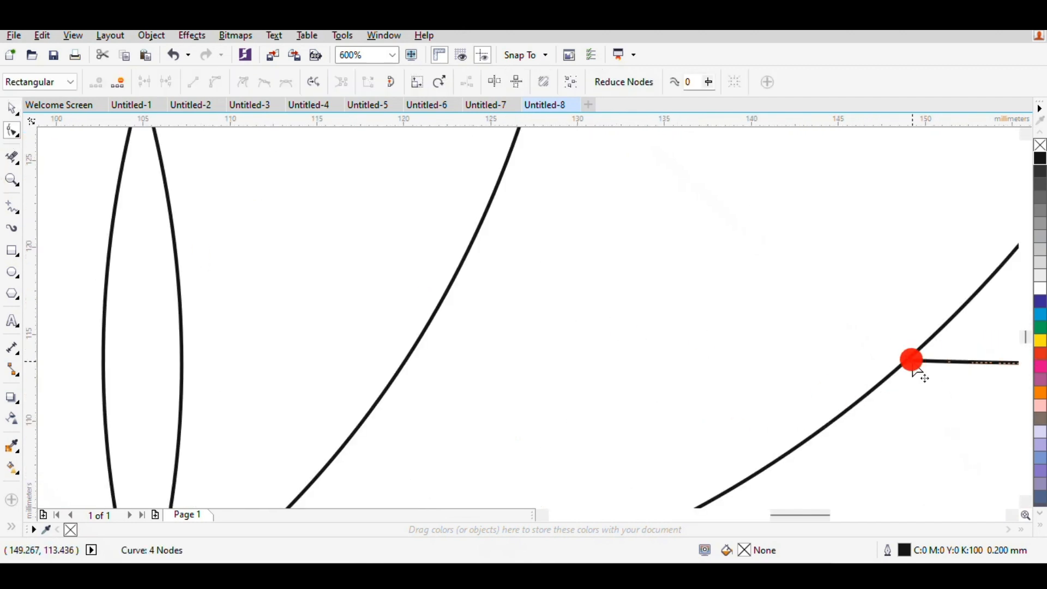
pyautogui.moveTo(909, 361); pyautogui.dragTo(907, 364)
pyautogui.scroll(-6, 907, 364)
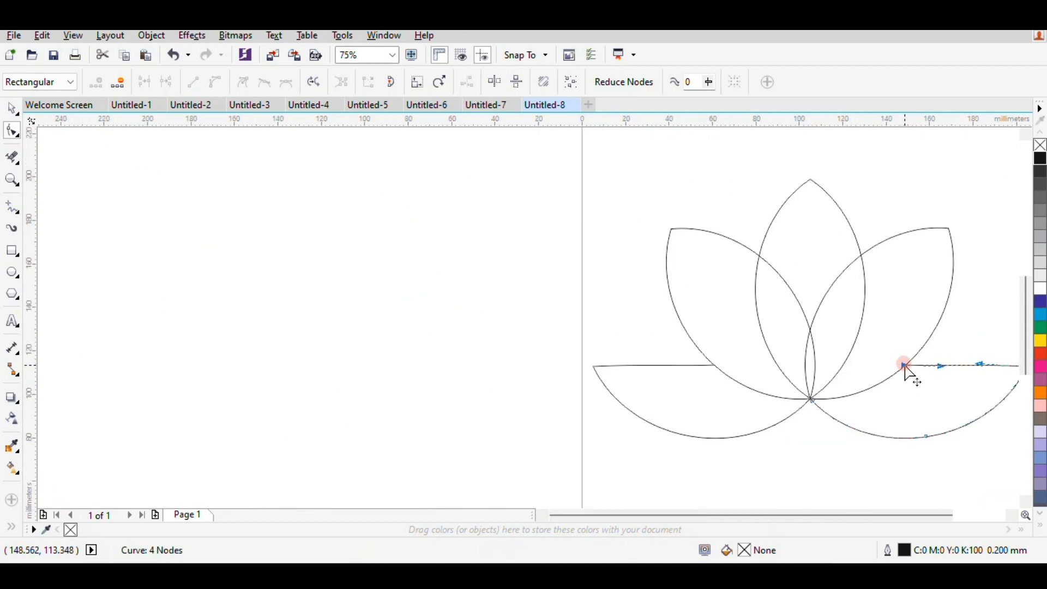
pyautogui.scroll(-1, 946, 367)
pyautogui.scroll(2, 963, 367)
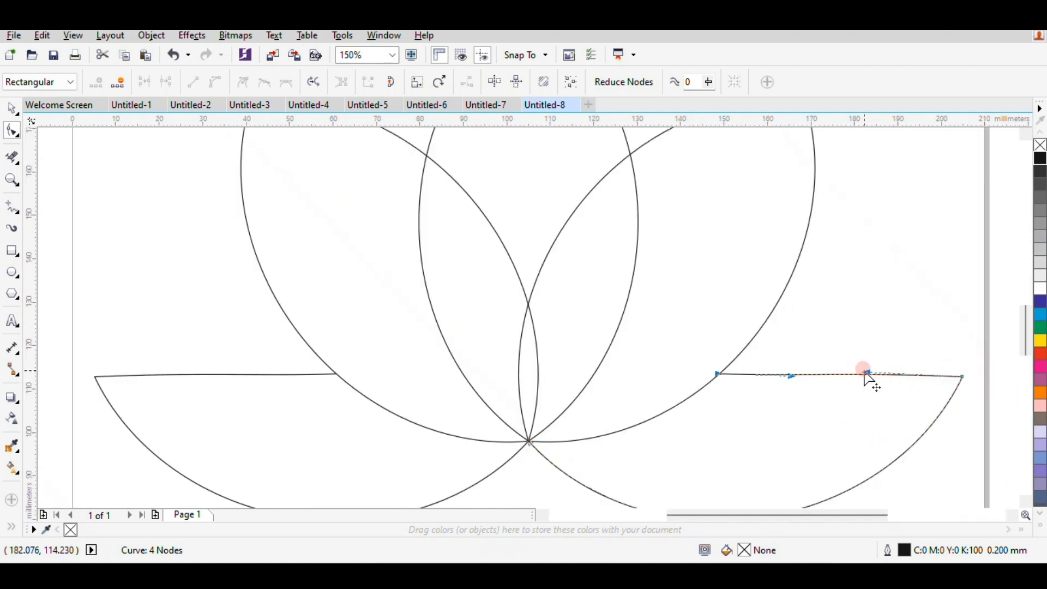
# Adjust the curve handle on the lower right petal's top edge so the edge runs nearly straight.
pyautogui.moveTo(864, 374); pyautogui.dragTo(865, 372)
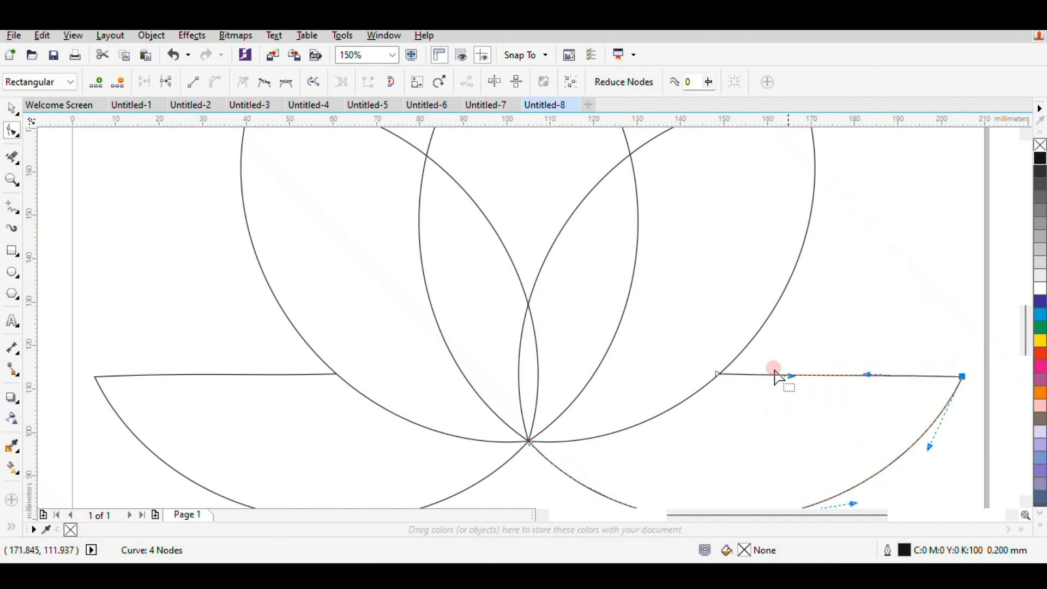
pyautogui.click(12, 108)
pyautogui.click(890, 295)
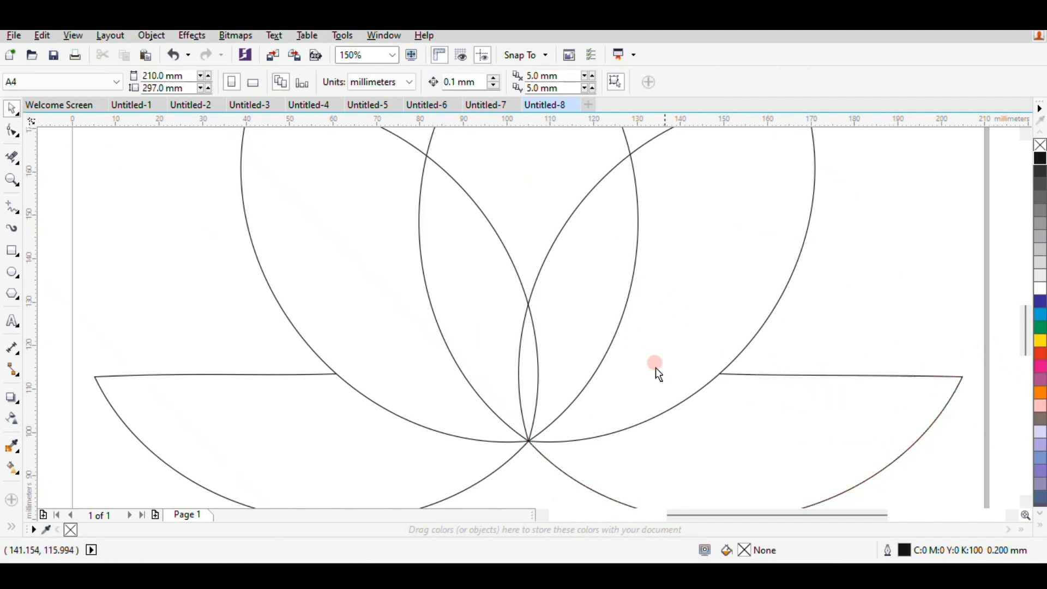
# Remove the inner-edge segments of both upper side petals below their crossing point with the Virtual Segment Delete tool.
pyautogui.scroll(-1, 654, 376)
pyautogui.scroll(-1, 587, 438)
pyautogui.scroll(1, 609, 460)
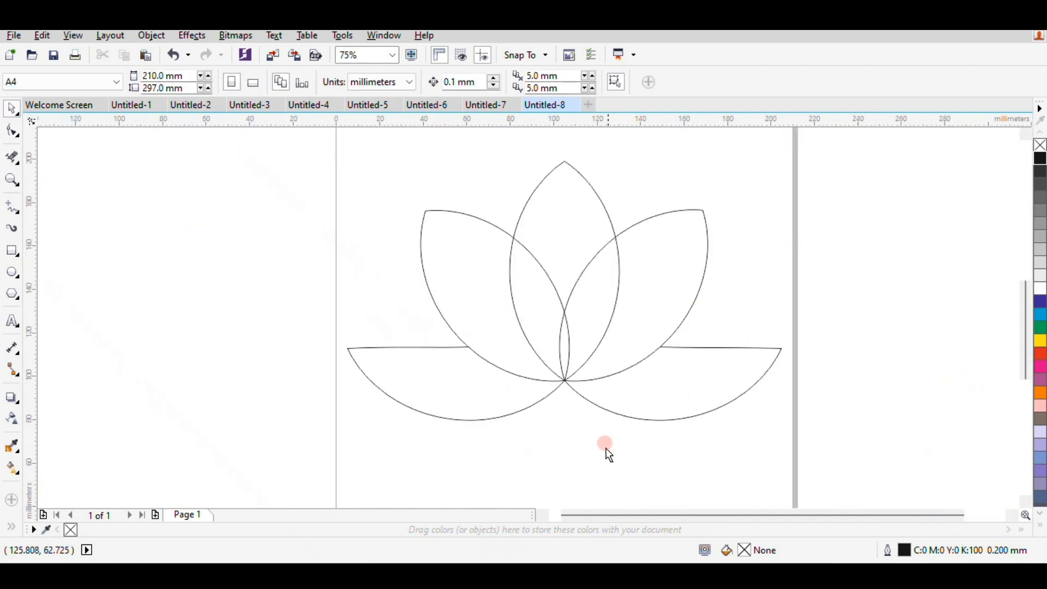
pyautogui.click(12, 158)
pyautogui.click(12, 106)
pyautogui.click(100, 228)
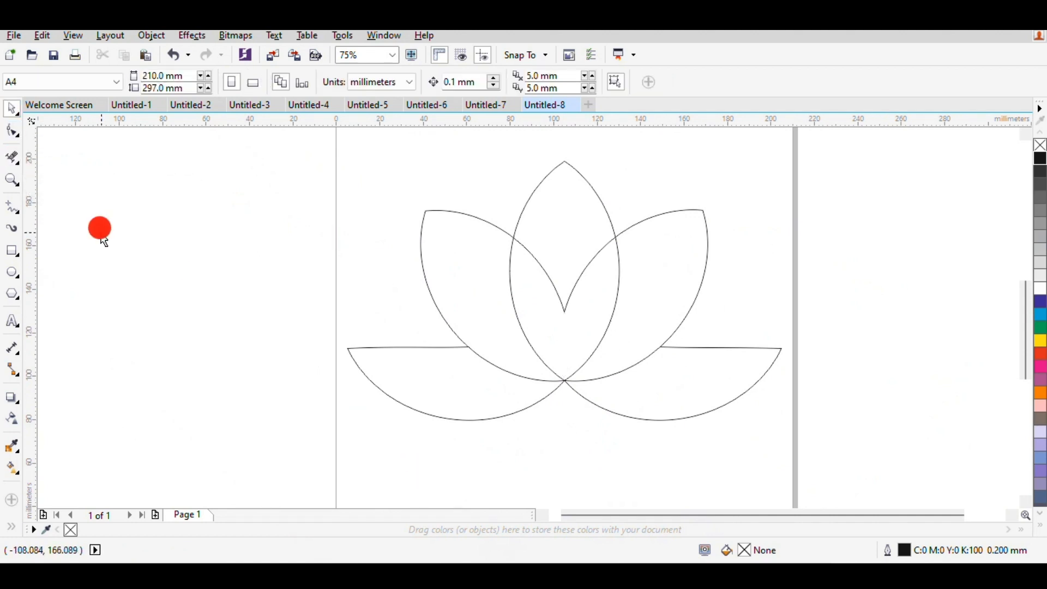
# Draw two short freehand lines, about 3 and 4 mm long, across the central petal's right edge, below and above its crossing with the right petal.
pyautogui.click(12, 206)
pyautogui.click(633, 222)
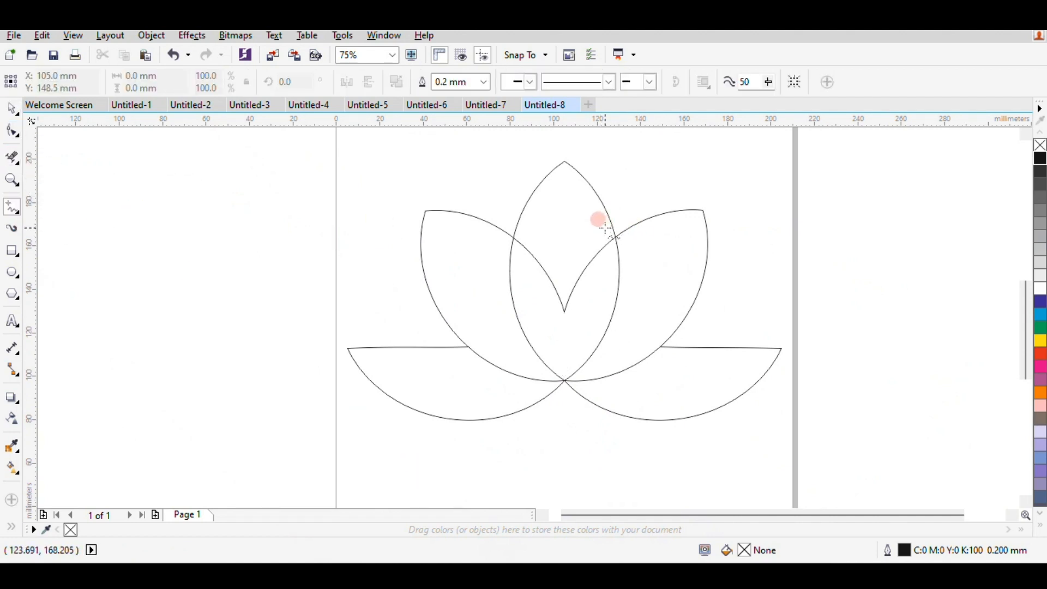
pyautogui.scroll(2, 608, 227)
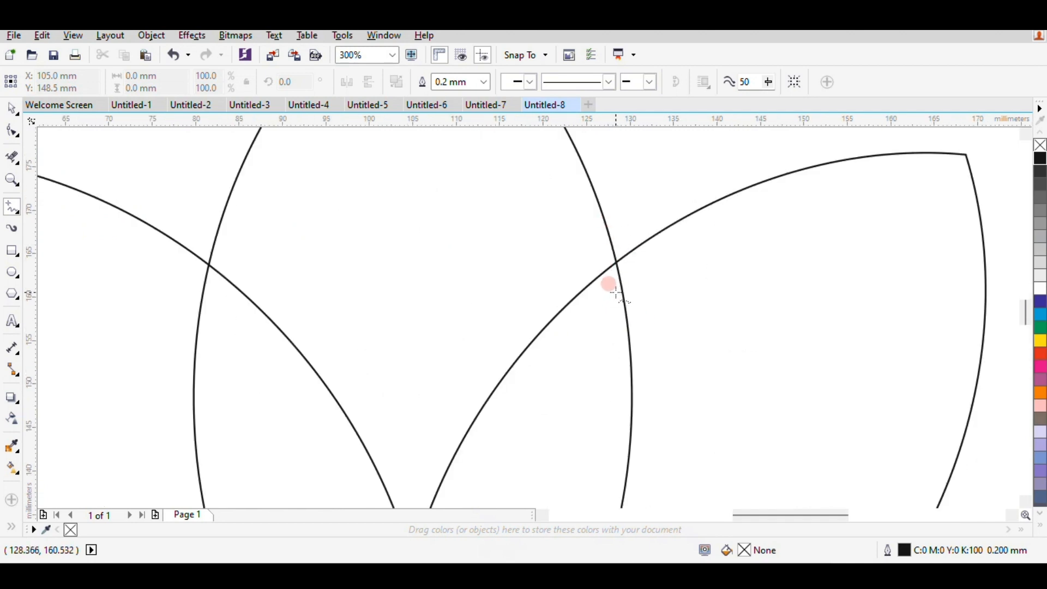
pyautogui.click(640, 285)
pyautogui.click(597, 232)
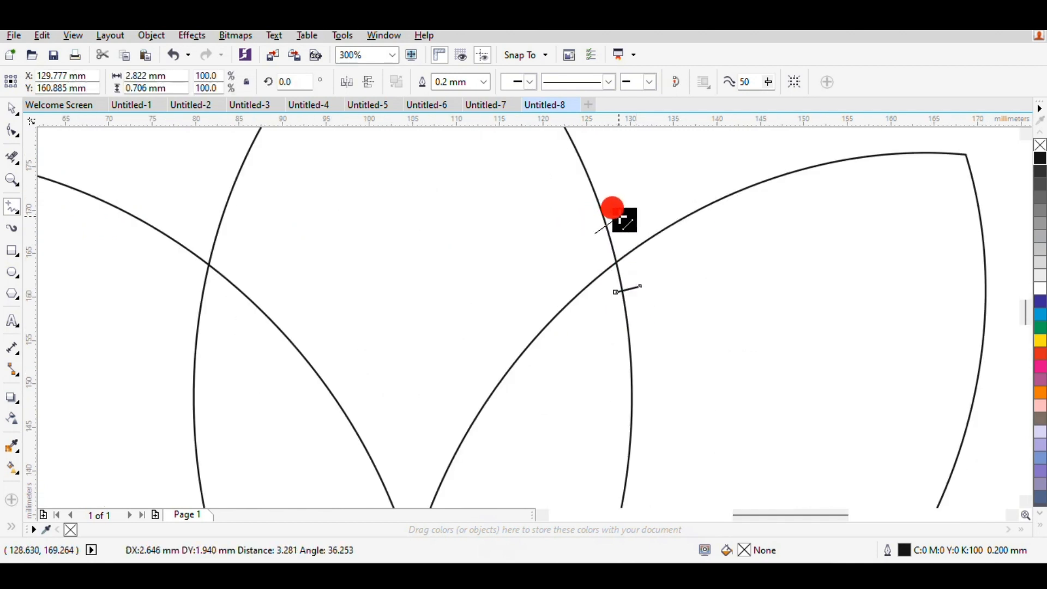
pyautogui.click(624, 217)
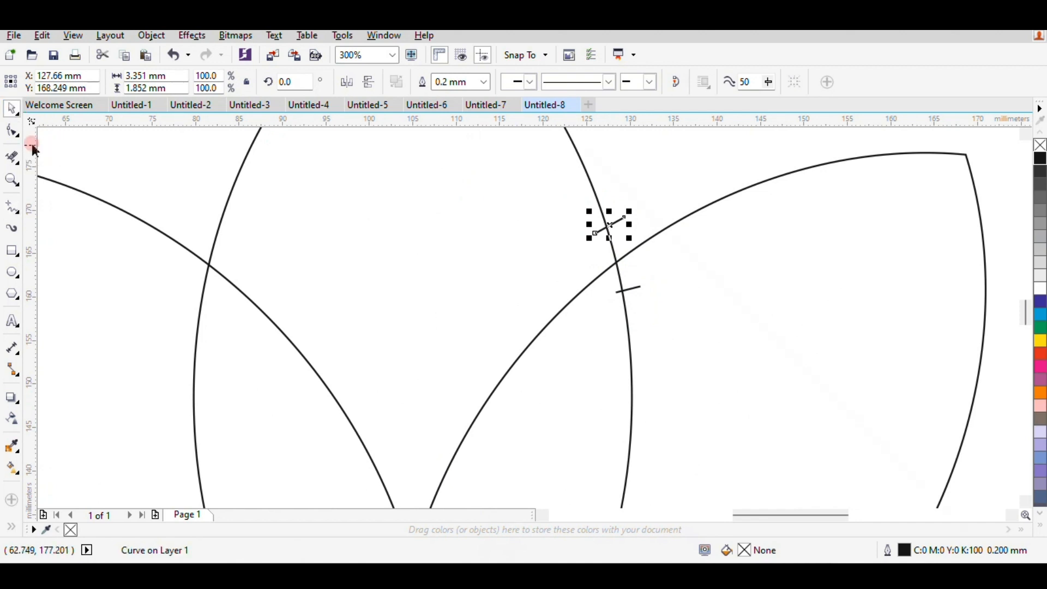
# Remove the central petal's edge segment between the upper cutting line and the right petal's outline with Virtual Segment Delete.
pyautogui.click(12, 133)
pyautogui.click(12, 158)
pyautogui.moveTo(540, 239)
pyautogui.mouseDown()
pyautogui.moveTo(613, 227)
pyautogui.moveTo(595, 231)
pyautogui.moveTo(604, 235)
pyautogui.mouseUp()
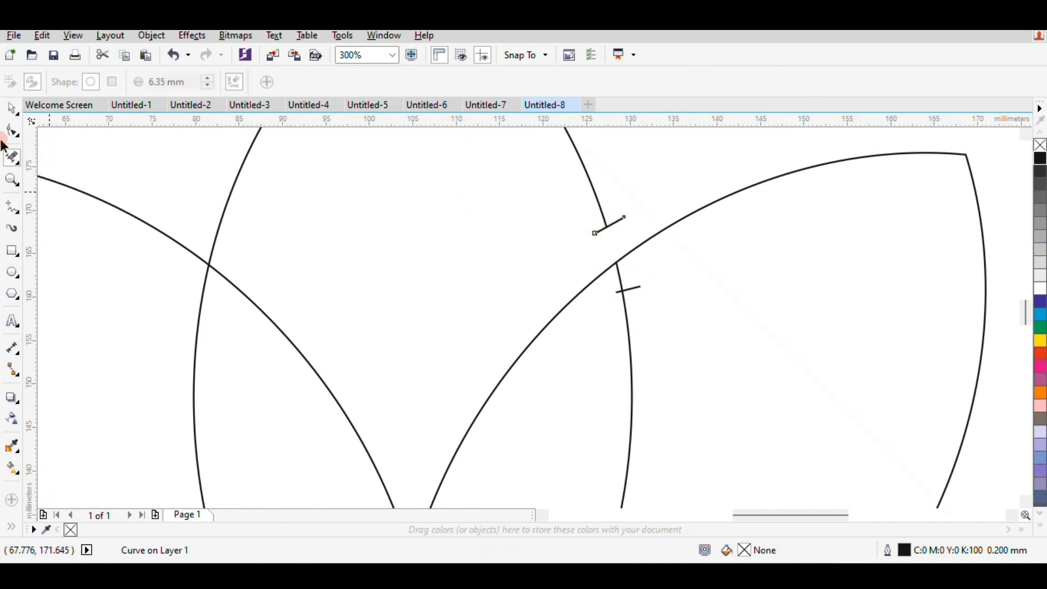
pyautogui.click(13, 108)
pyautogui.click(351, 217)
# Delete both short cutting lines beside the gap in the central petal's right edge.
pyautogui.scroll(-2, 213, 238)
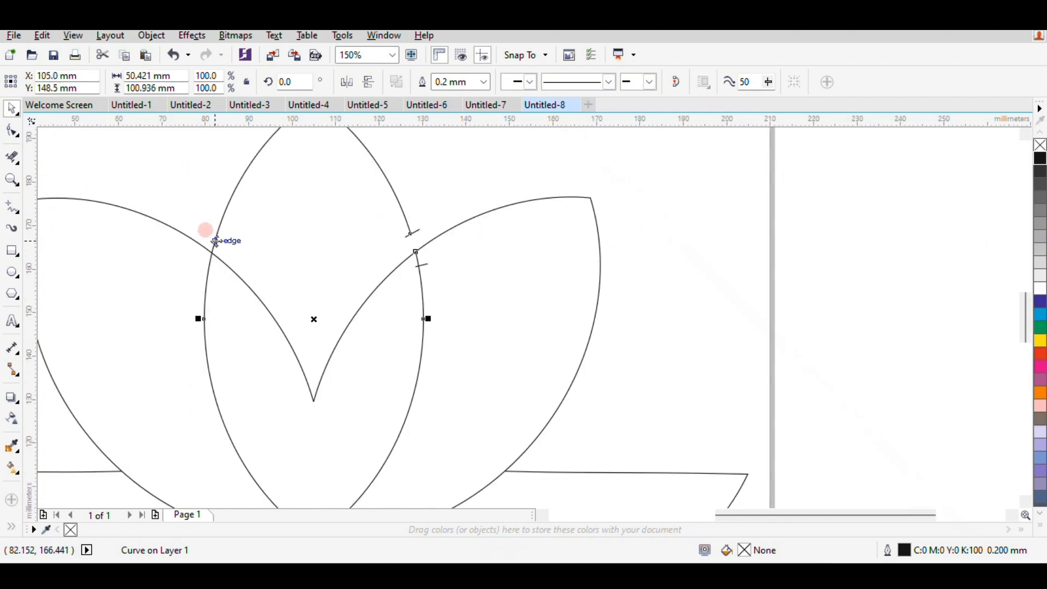
pyautogui.scroll(-2, 227, 228)
pyautogui.scroll(2, 119, 168)
pyautogui.click(188, 216)
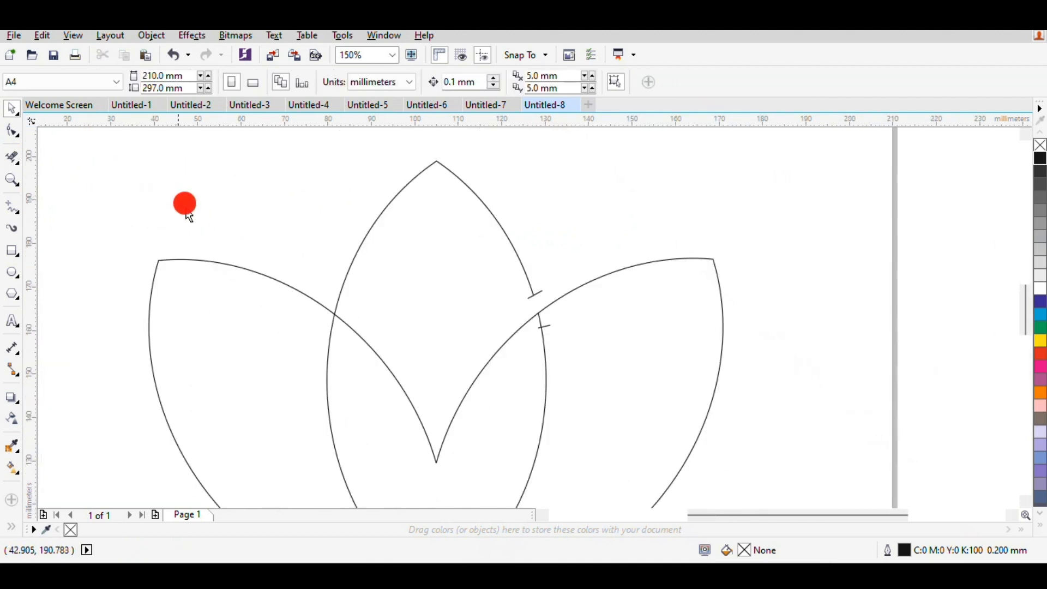
pyautogui.click(538, 294)
pyautogui.press('Delete')
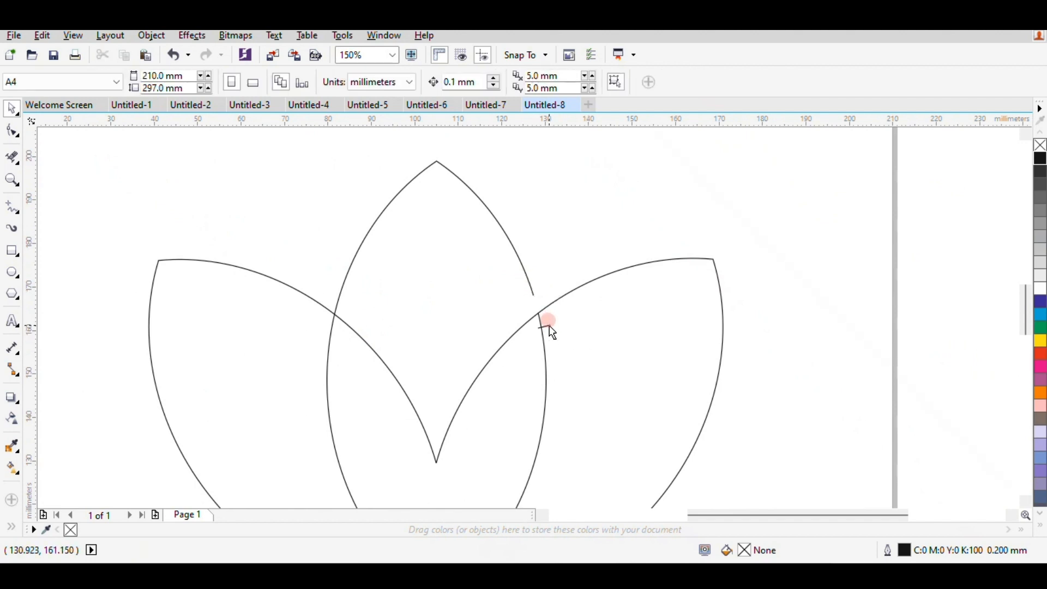
pyautogui.click(546, 326)
pyautogui.press('Delete')
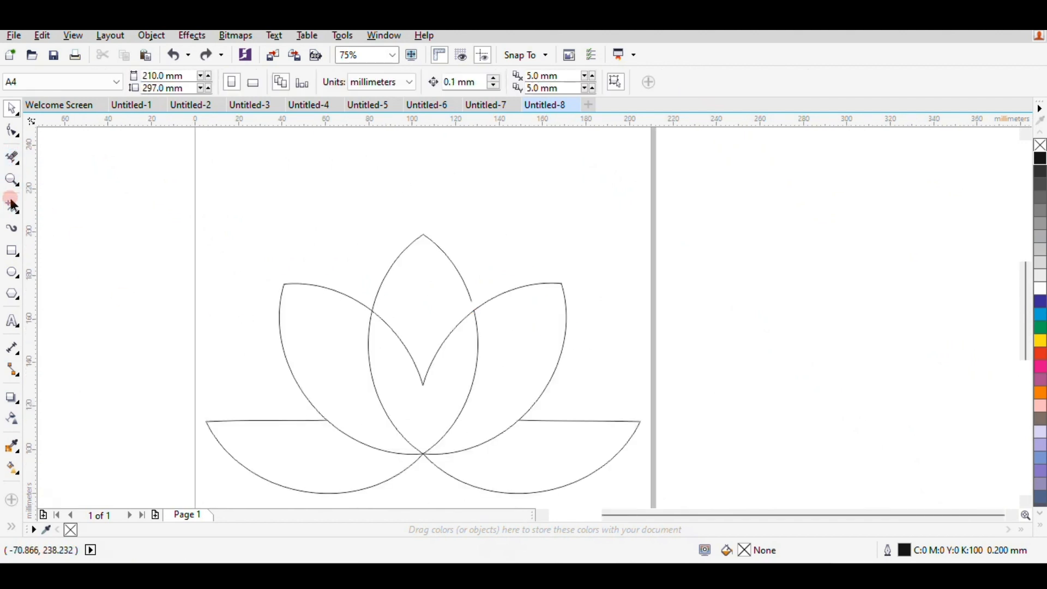
# Draw a line about 9 mm long across the left petal's upper edge and remove the edge segment between it and the central petal.
pyautogui.click(12, 206)
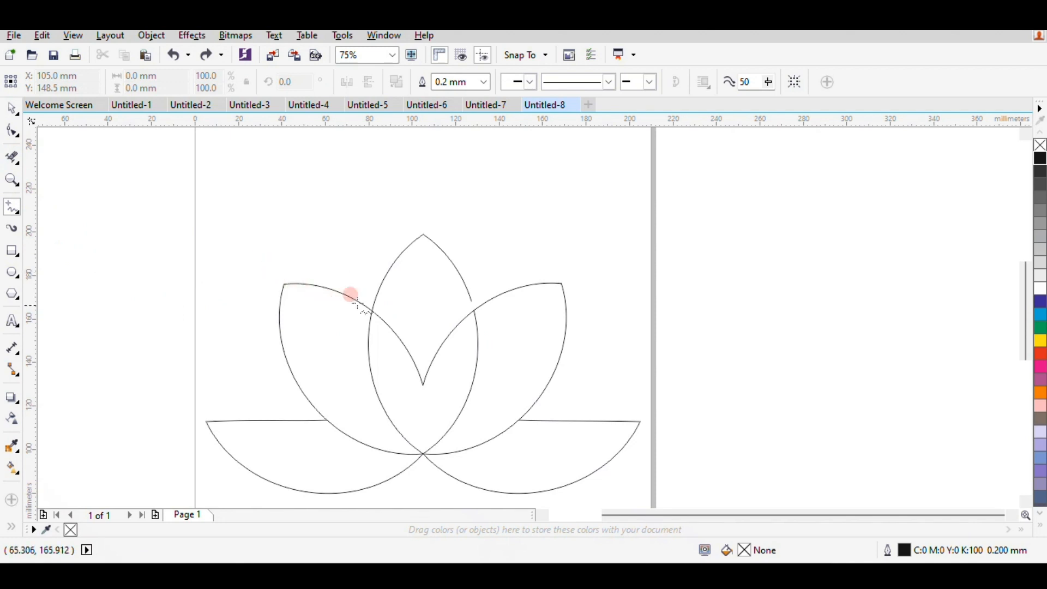
pyautogui.scroll(1, 351, 300)
pyautogui.click(342, 332)
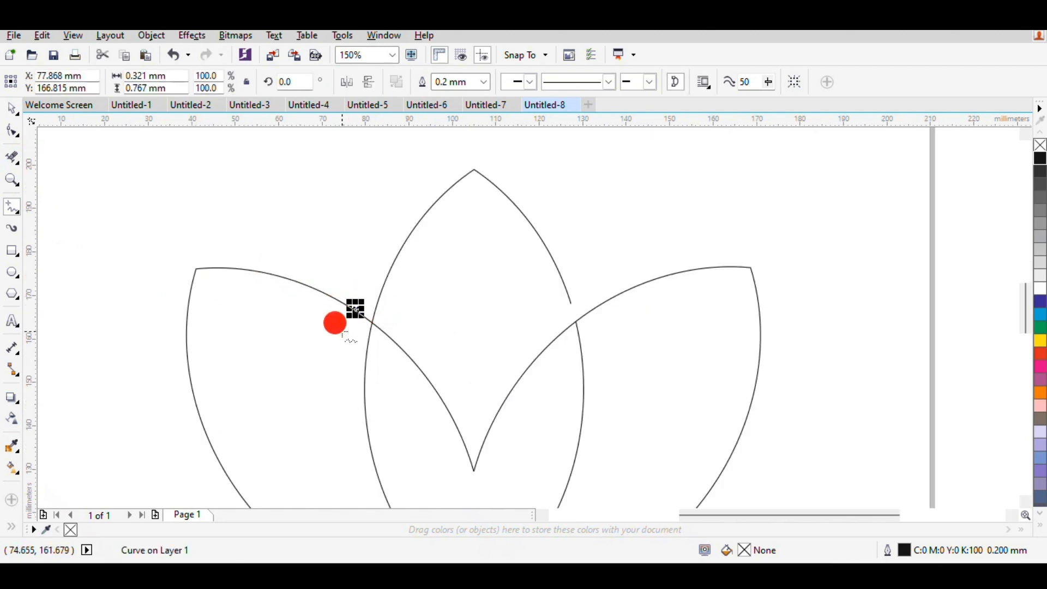
pyautogui.click(363, 296)
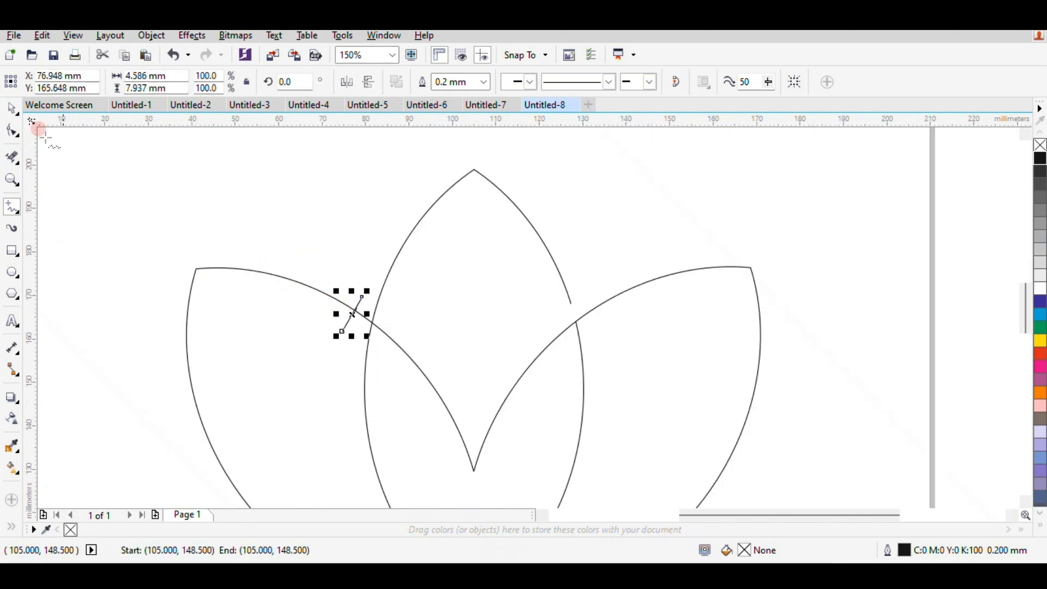
pyautogui.click(12, 158)
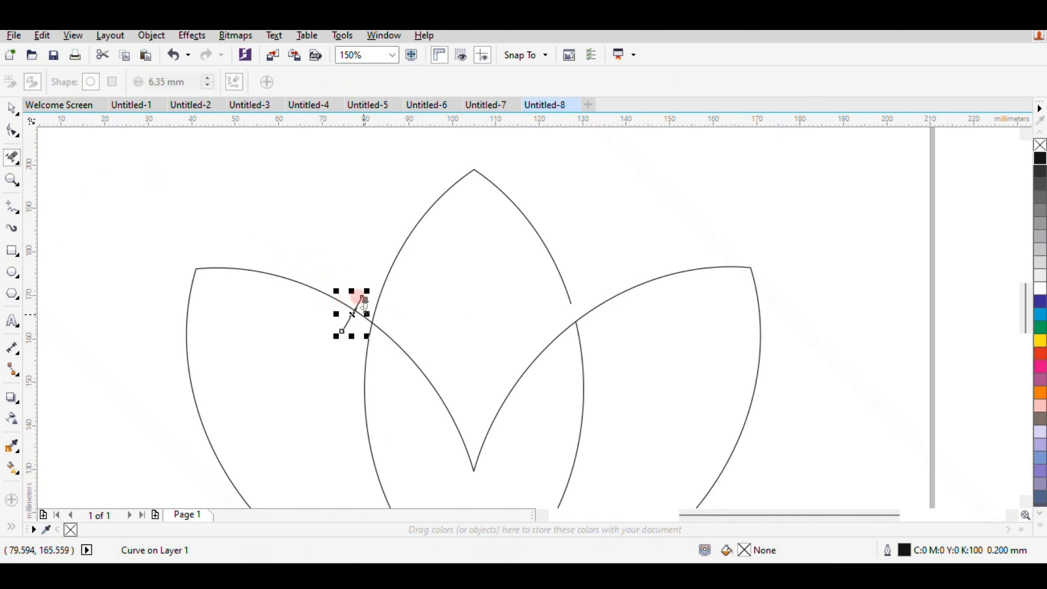
pyautogui.click(361, 311)
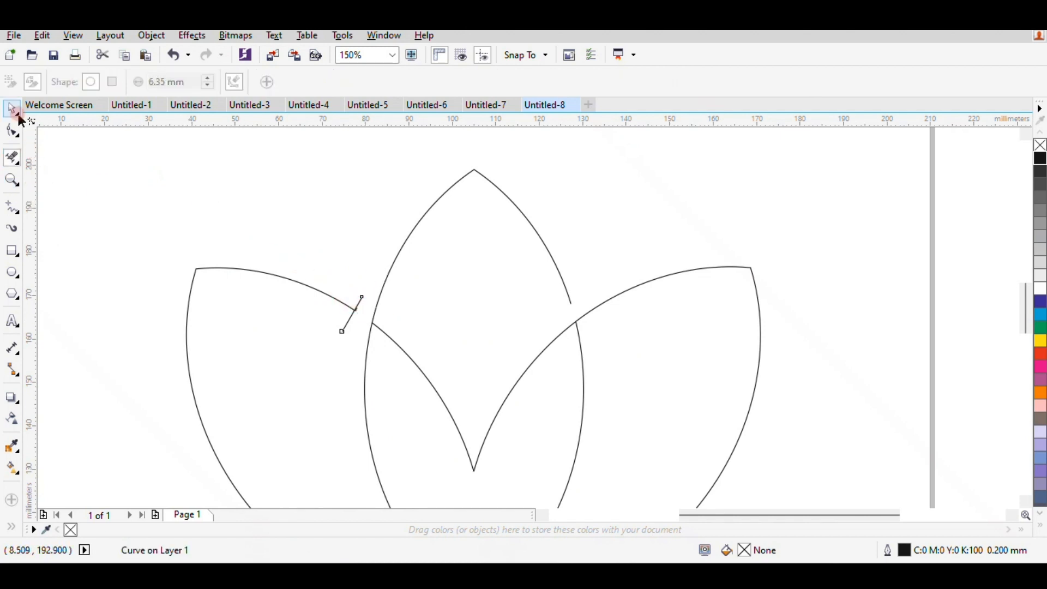
# Delete the cutting line and the tiny stray curve at the cut end of the left petal's upper edge.
pyautogui.scroll(2, 349, 284)
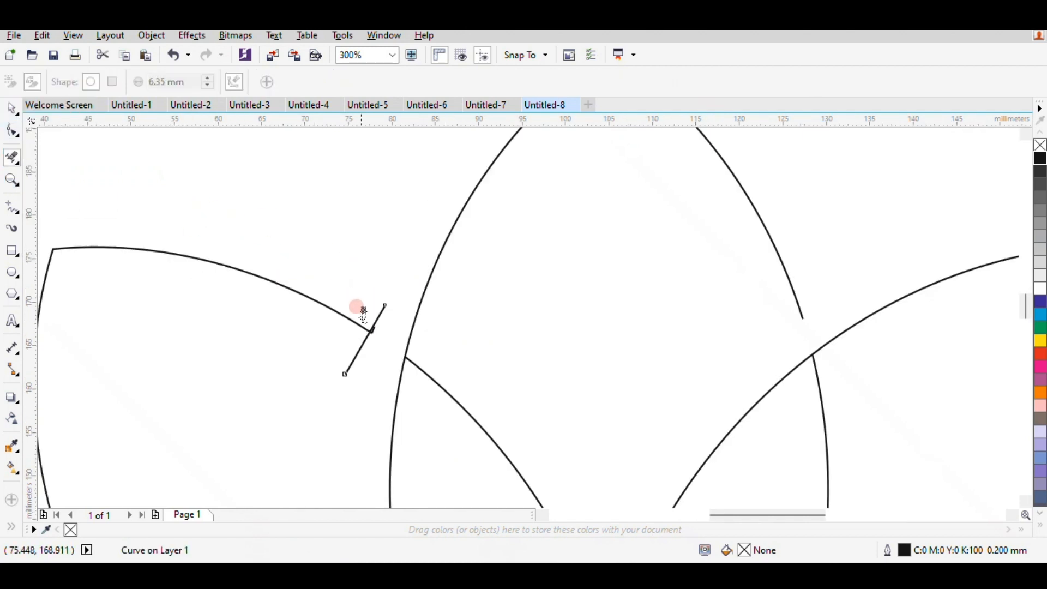
pyautogui.click(11, 108)
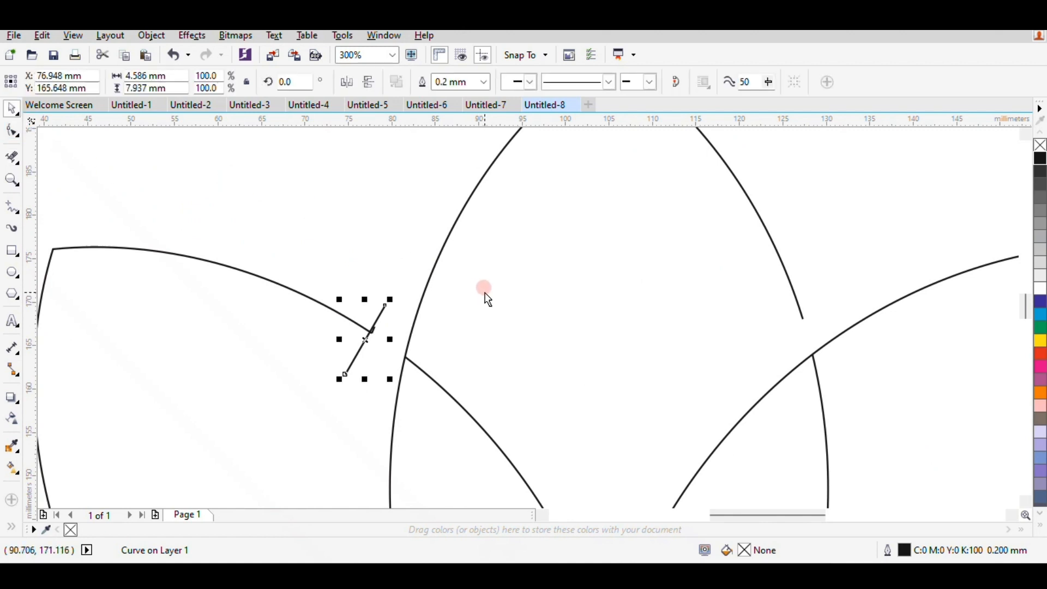
pyautogui.press('Delete')
pyautogui.click(375, 330)
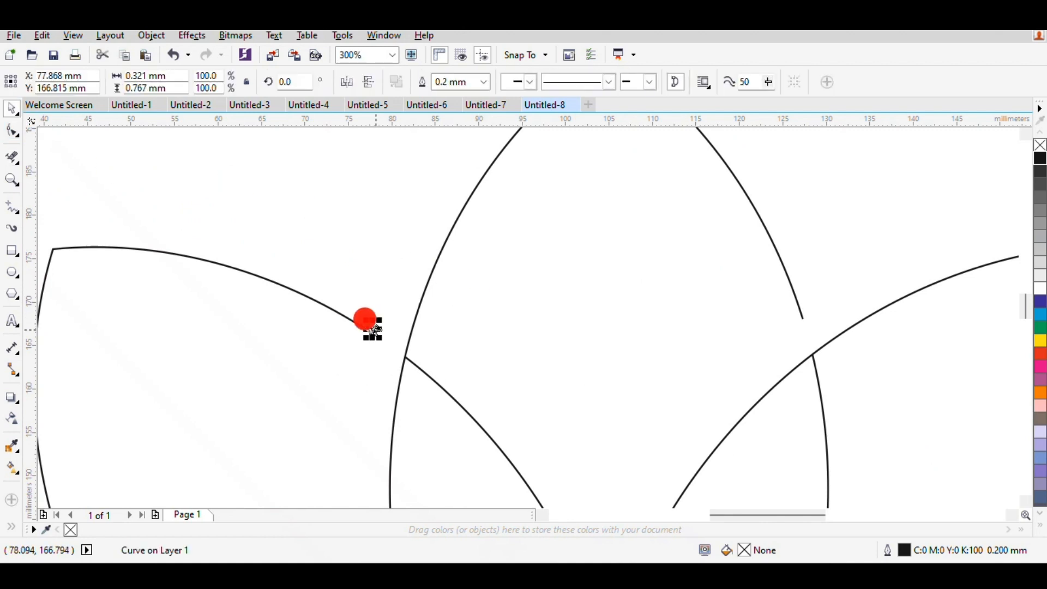
pyautogui.press('Delete')
pyautogui.scroll(-2, 389, 303)
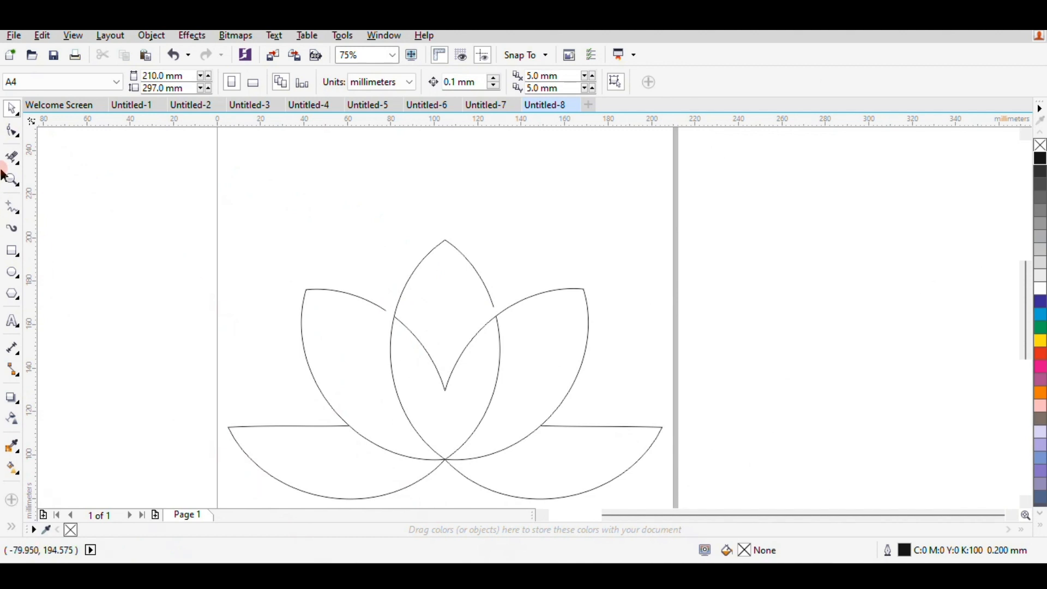
# Select all five petals and set their outline colour to the crimson shade C:0 M:100 Y:51 K:1.
pyautogui.click(250, 263)
pyautogui.scroll(-1, 254, 273)
pyautogui.moveTo(156, 238); pyautogui.dragTo(590, 395)
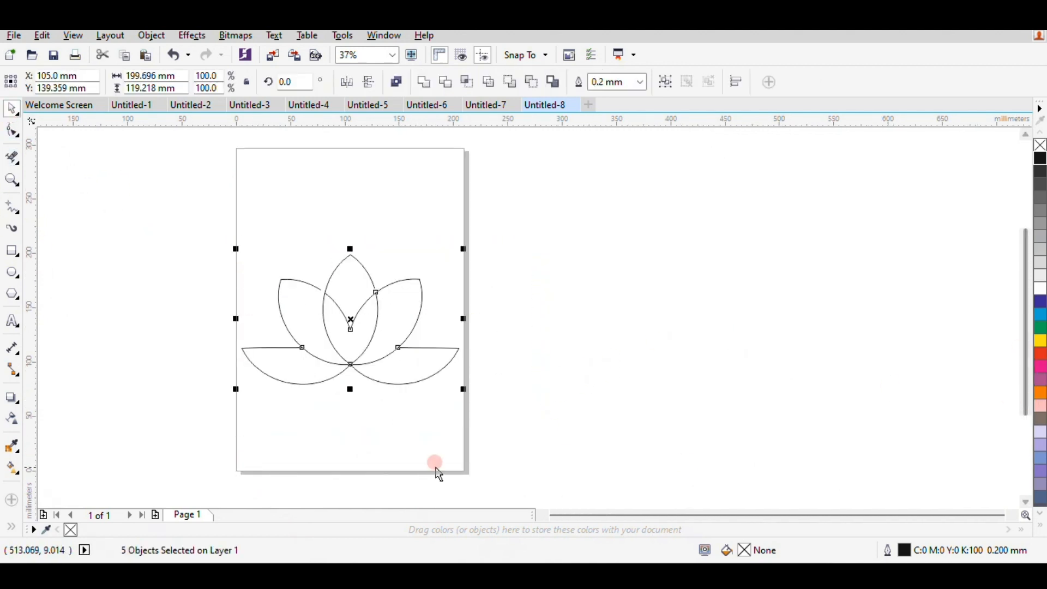
pyautogui.scroll(-10, 1038, 471)
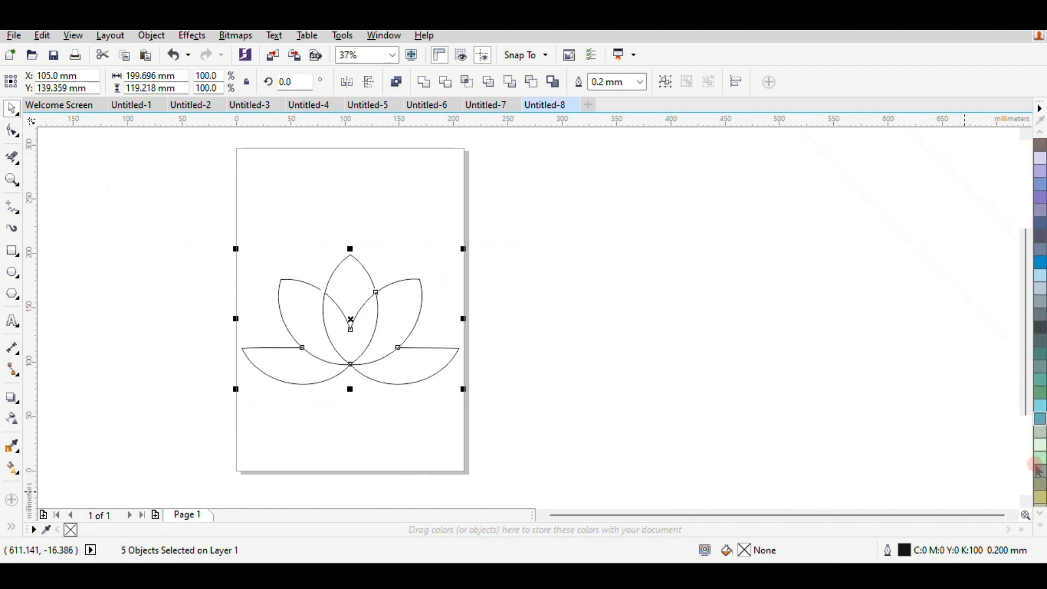
pyautogui.scroll(-12, 1039, 466)
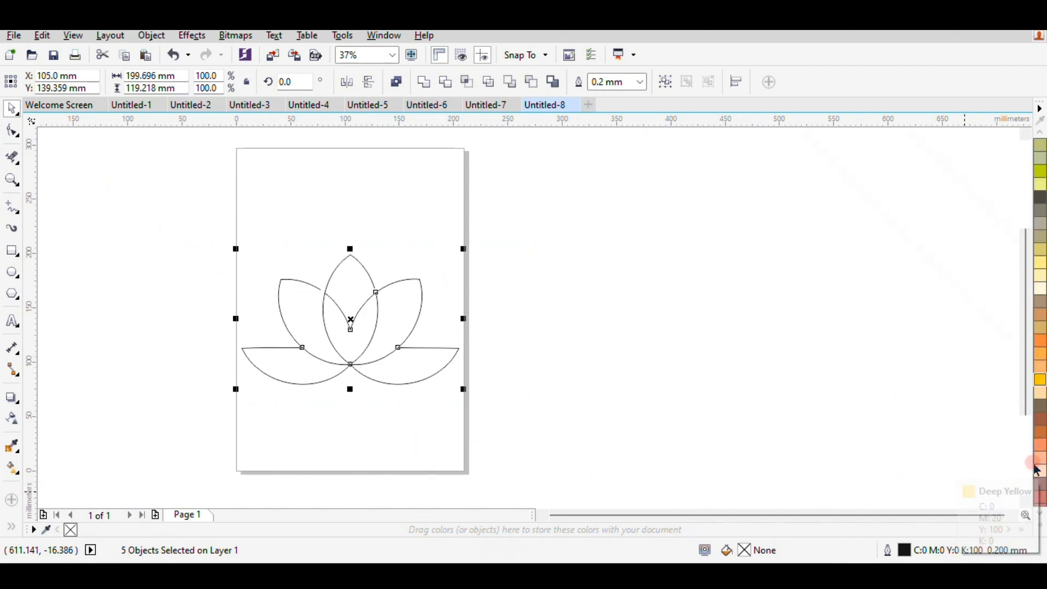
pyautogui.click(1040, 453)
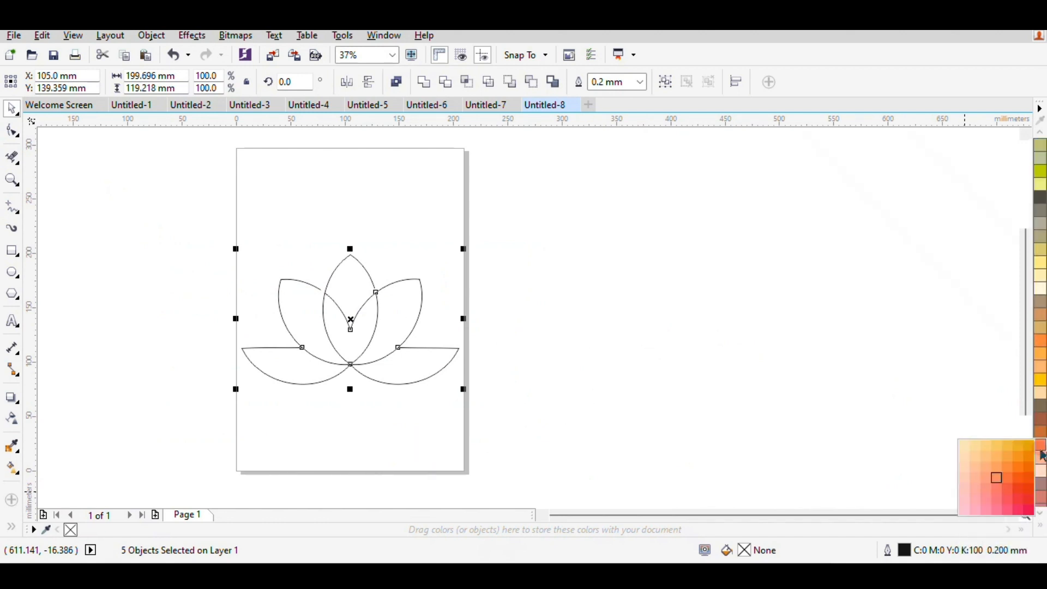
pyautogui.rightClick(1027, 511)
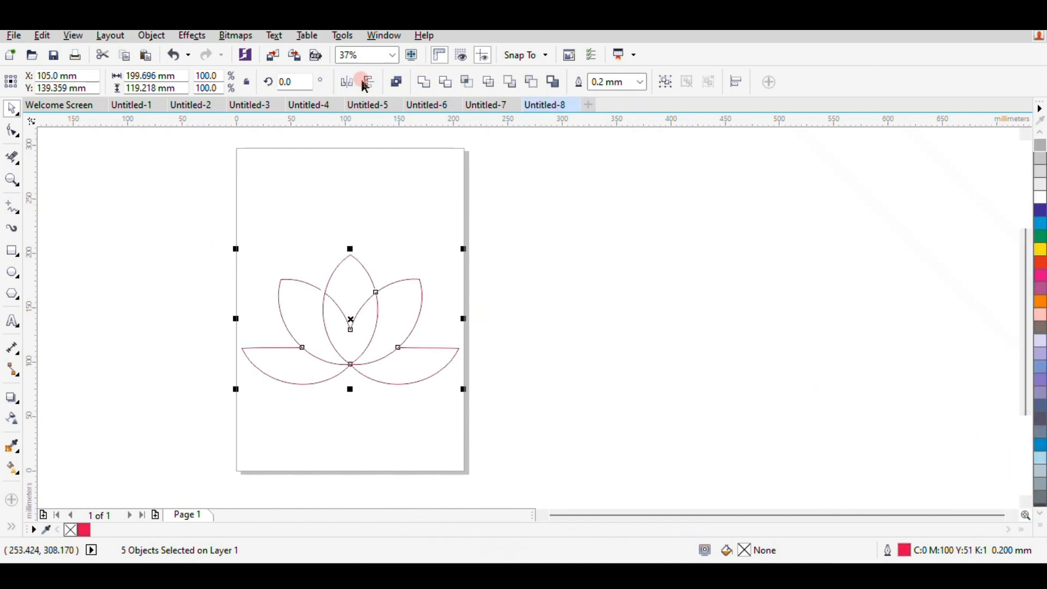
# Set the outline width of the selected petals to 2.0 mm.
pyautogui.click(639, 81)
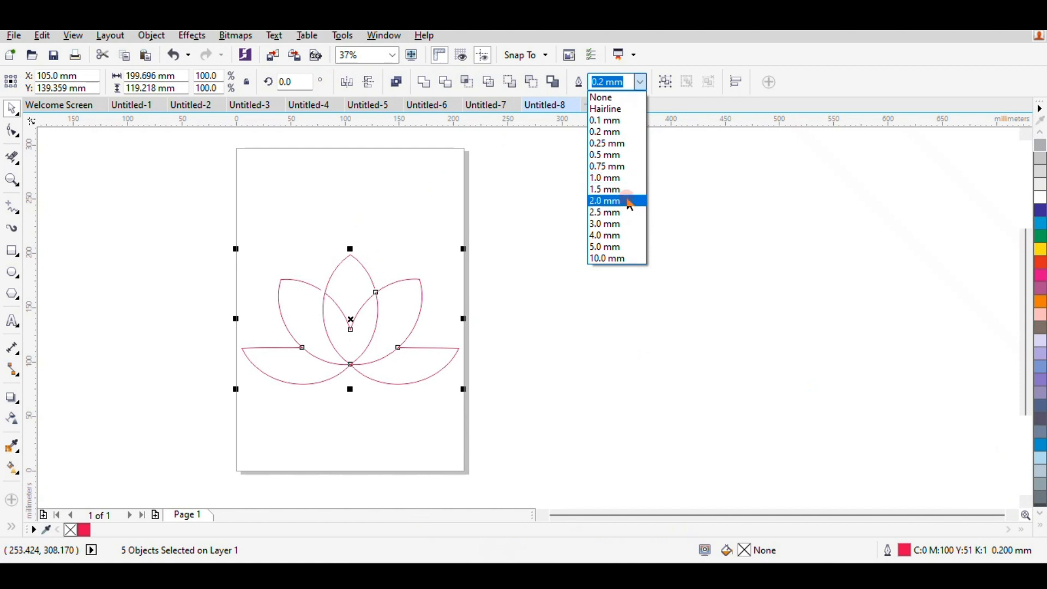
pyautogui.click(608, 203)
pyautogui.click(572, 280)
pyautogui.scroll(1, 331, 352)
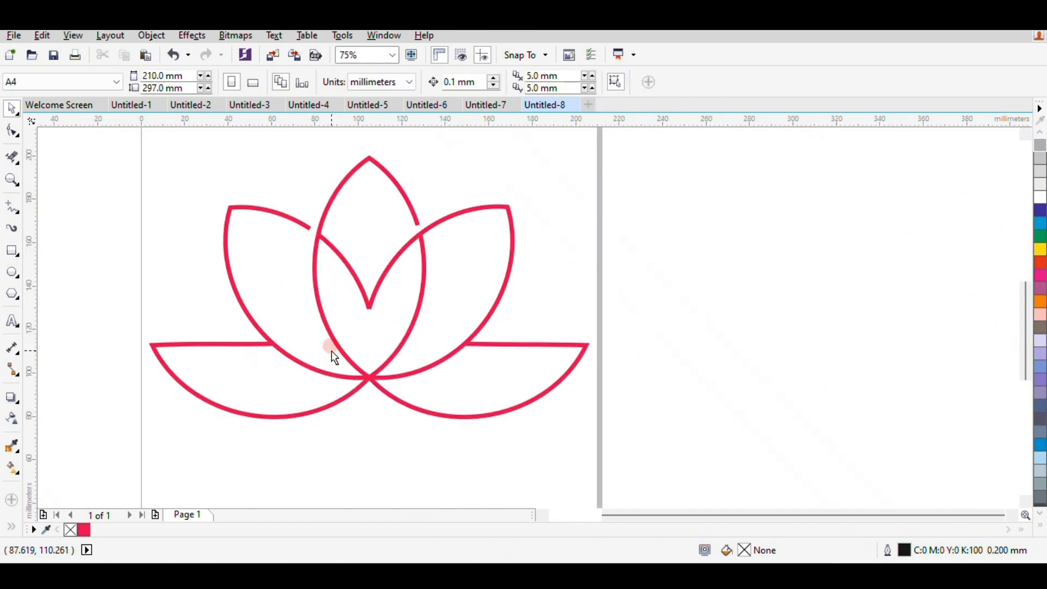
# Select all the lotus petals and group them into one object.
pyautogui.scroll(-1, 331, 350)
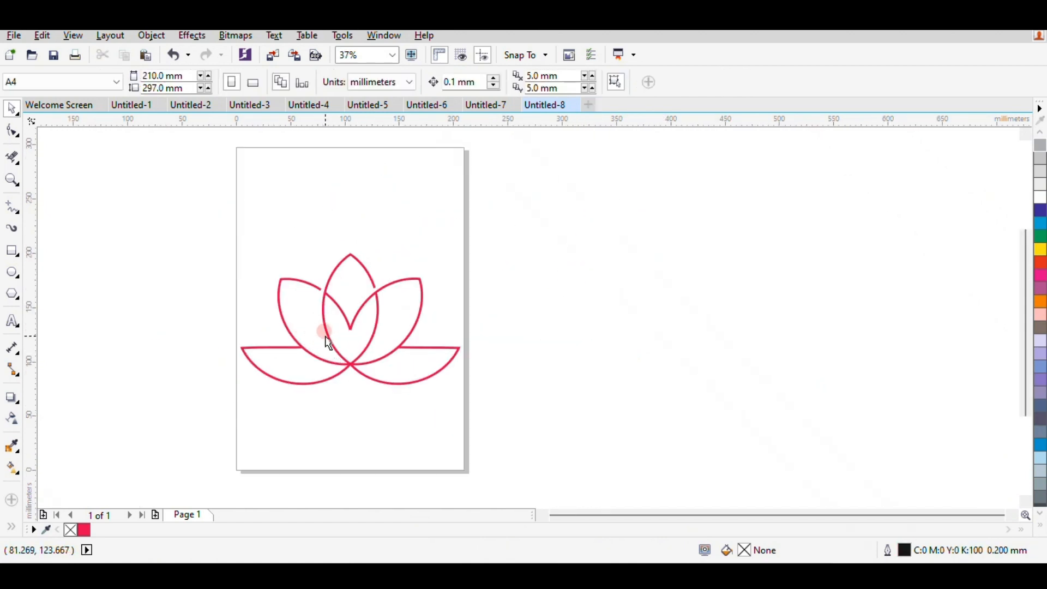
pyautogui.click(326, 337)
pyautogui.click(292, 264)
pyautogui.moveTo(163, 225); pyautogui.dragTo(504, 420)
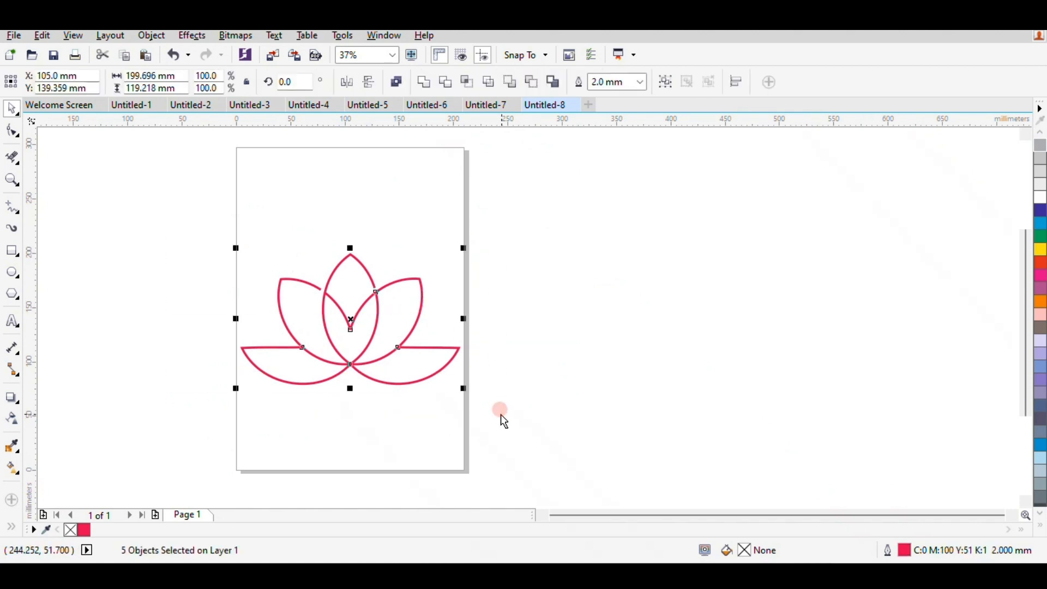
pyautogui.hotkey('ctrl', 'g')
pyautogui.click(518, 365)
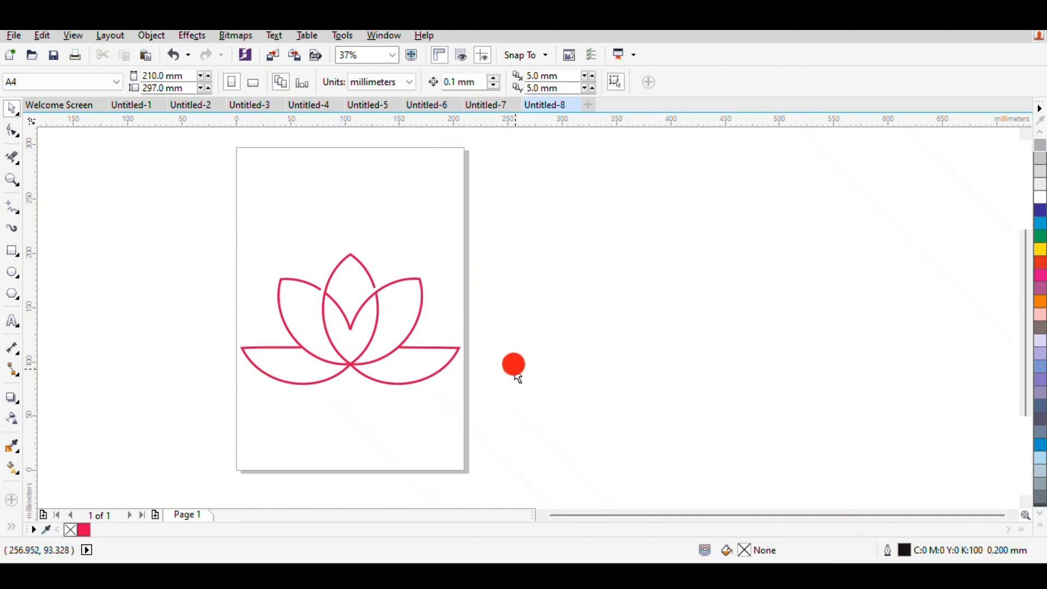
# Draw a near-circular ellipse about 232 by 236 mm around the lotus and give its outline the petals' crimson colour.
pyautogui.click(8, 274)
pyautogui.moveTo(350, 325); pyautogui.dragTo(478, 460)
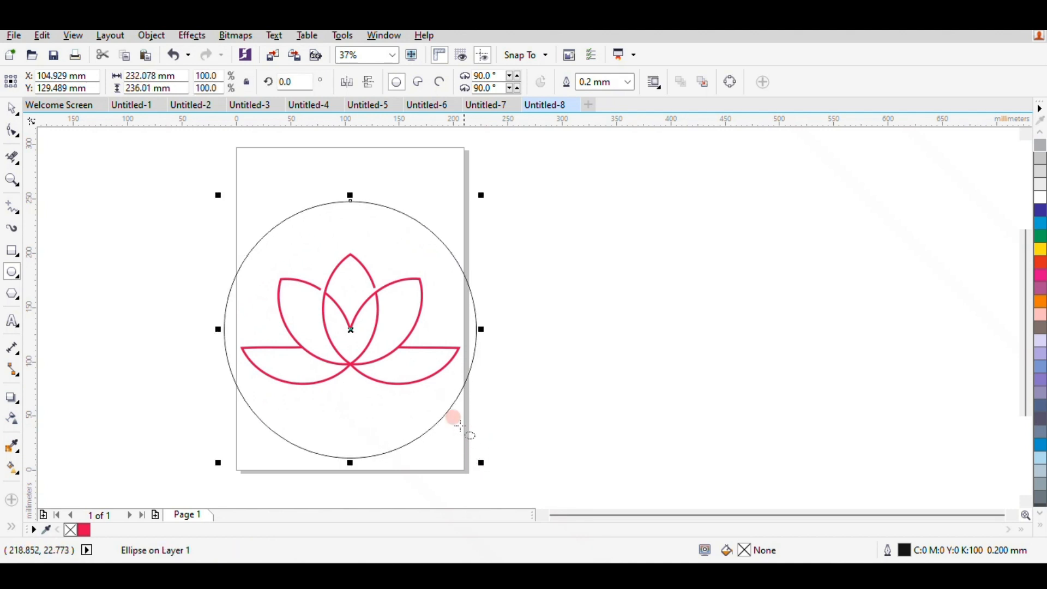
pyautogui.click(10, 109)
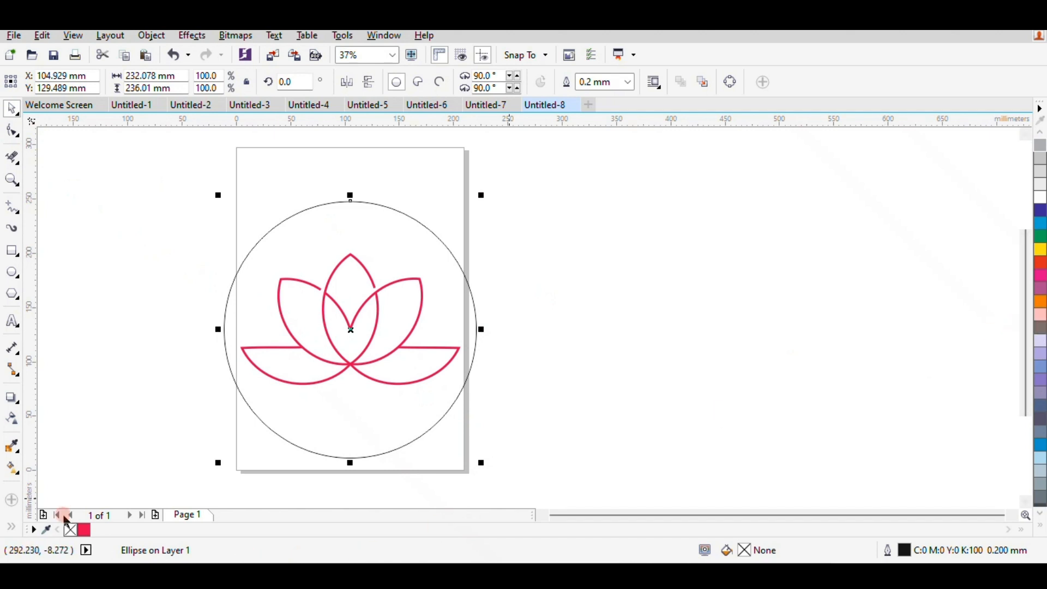
pyautogui.rightClick(84, 530)
pyautogui.click(86, 381)
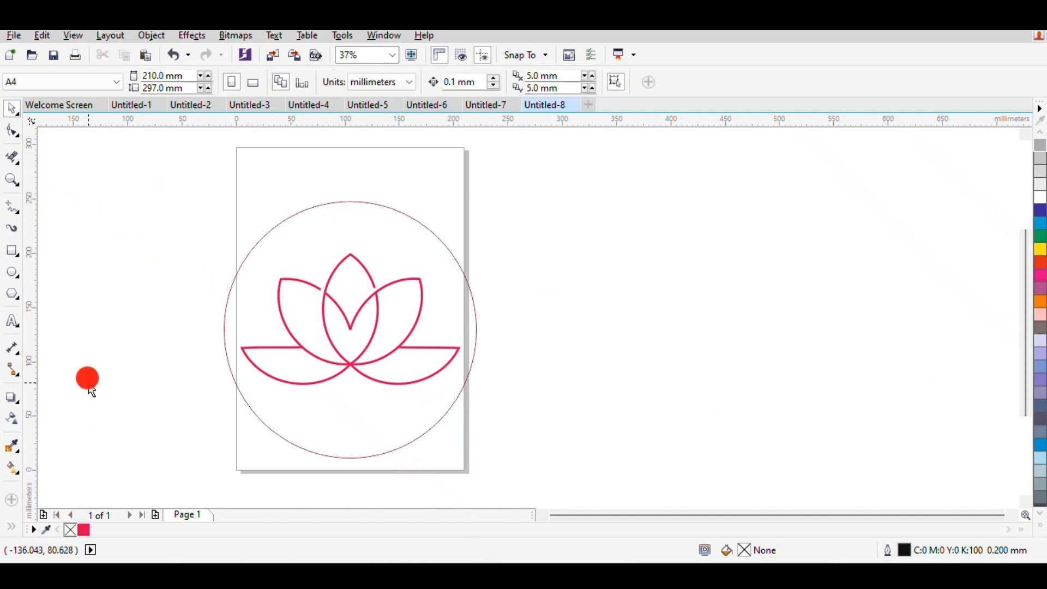
# Set the outline width of the circle around the lotus to 2.0 mm.
pyautogui.click(377, 202)
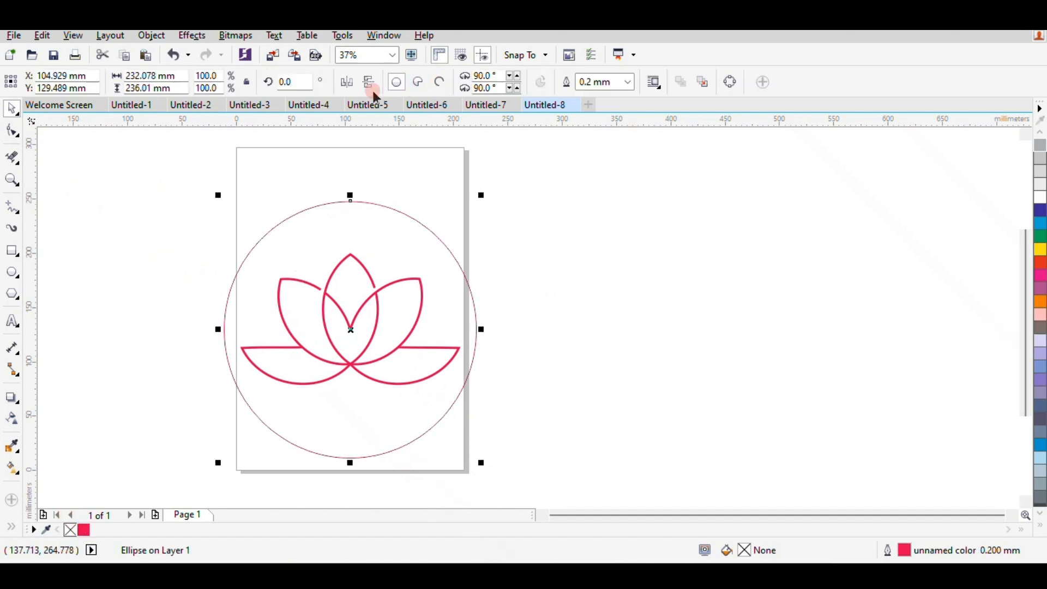
pyautogui.click(628, 82)
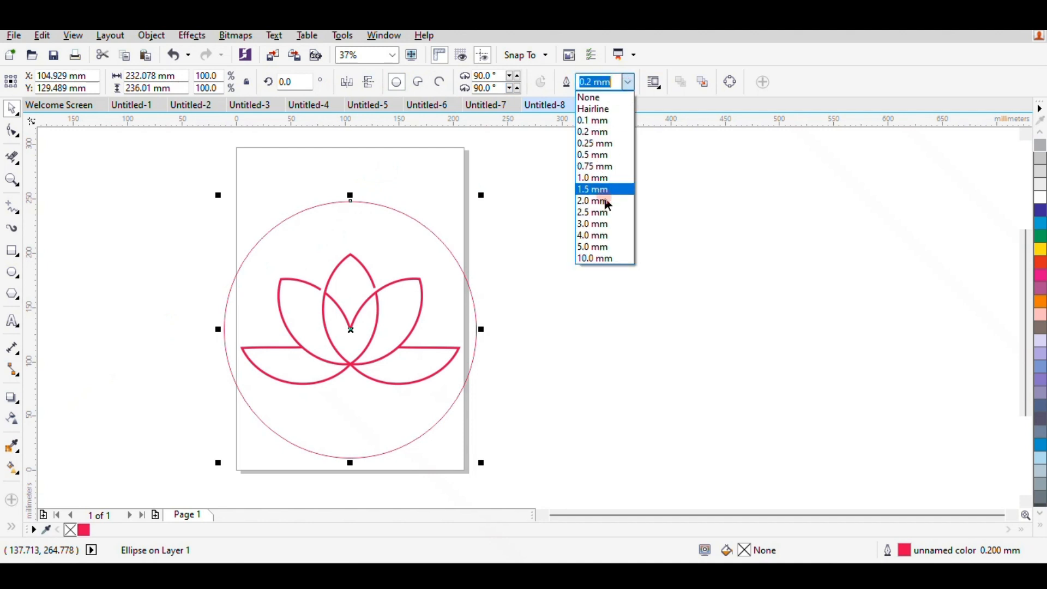
pyautogui.click(598, 201)
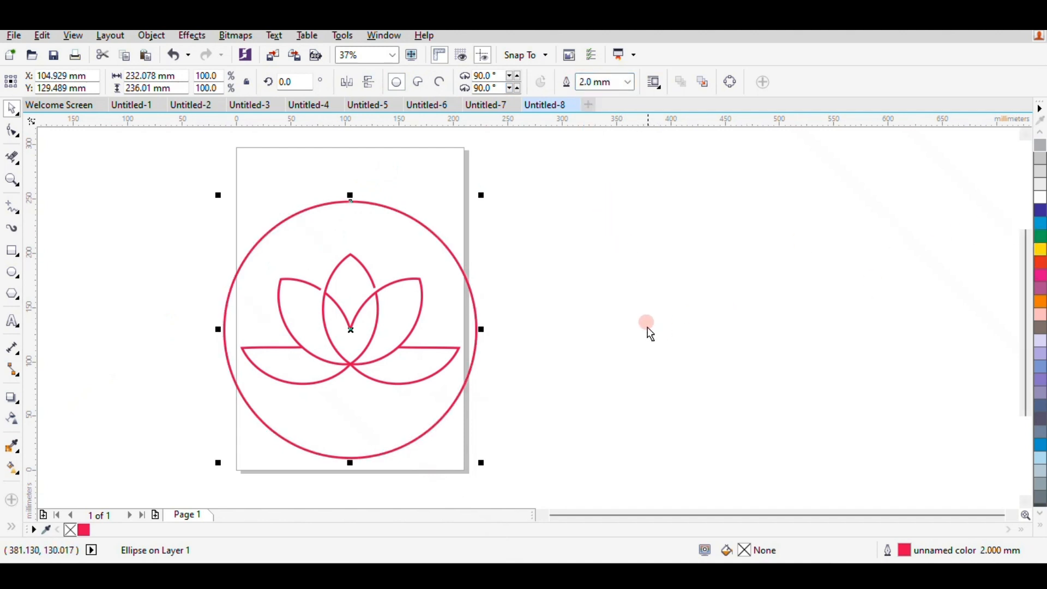
pyautogui.click(648, 331)
# Group the lotus with its surrounding circle and move the group straight up so the circle overlaps the page's upper edge.
pyautogui.scroll(-2, 354, 490)
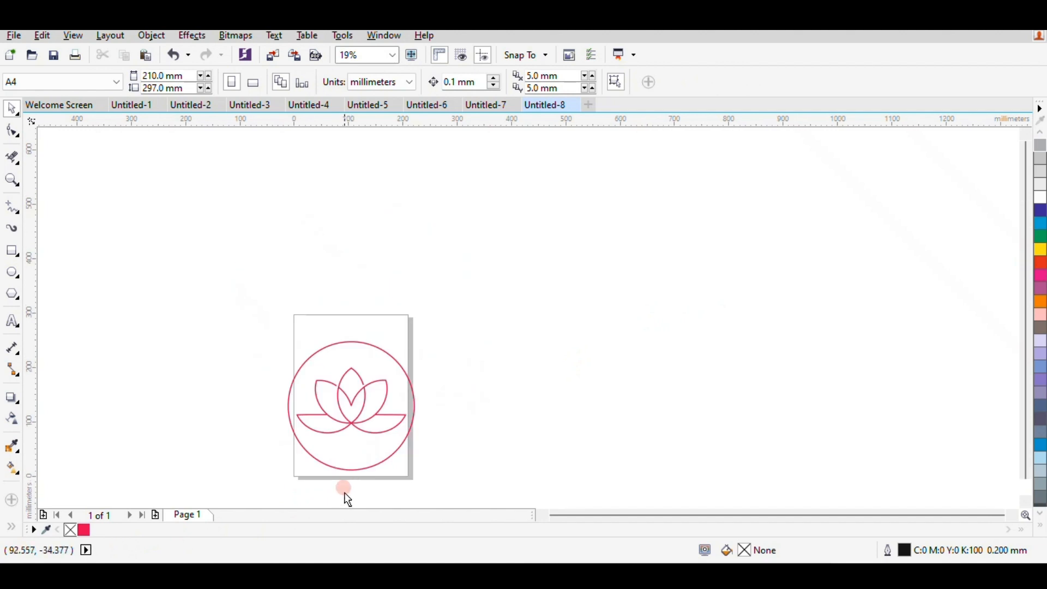
pyautogui.scroll(4, 346, 493)
pyautogui.scroll(-4, 343, 469)
pyautogui.moveTo(200, 264); pyautogui.dragTo(509, 484)
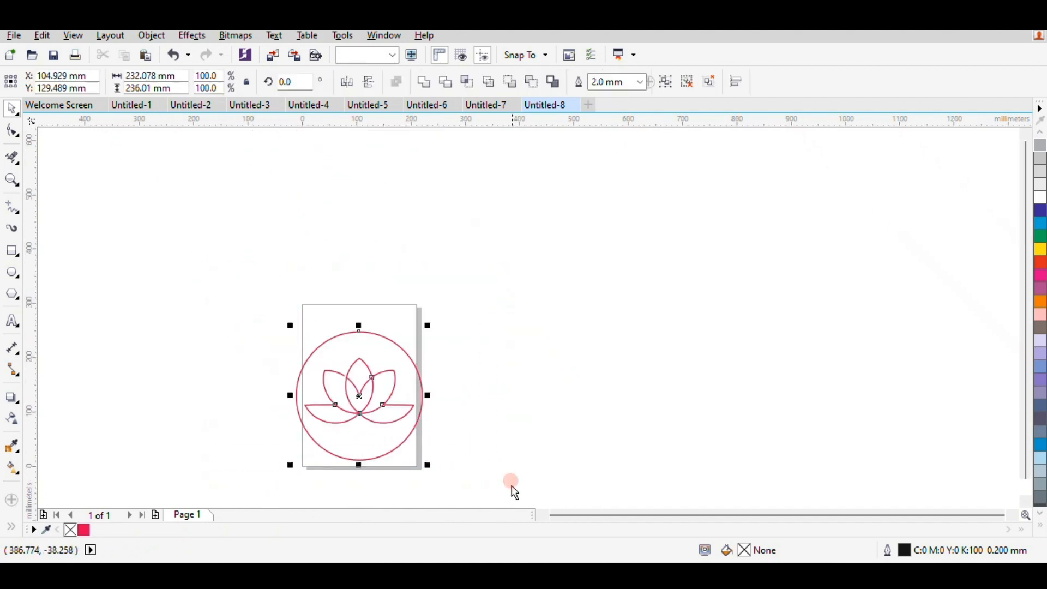
pyautogui.hotkey('ctrl', 'g')
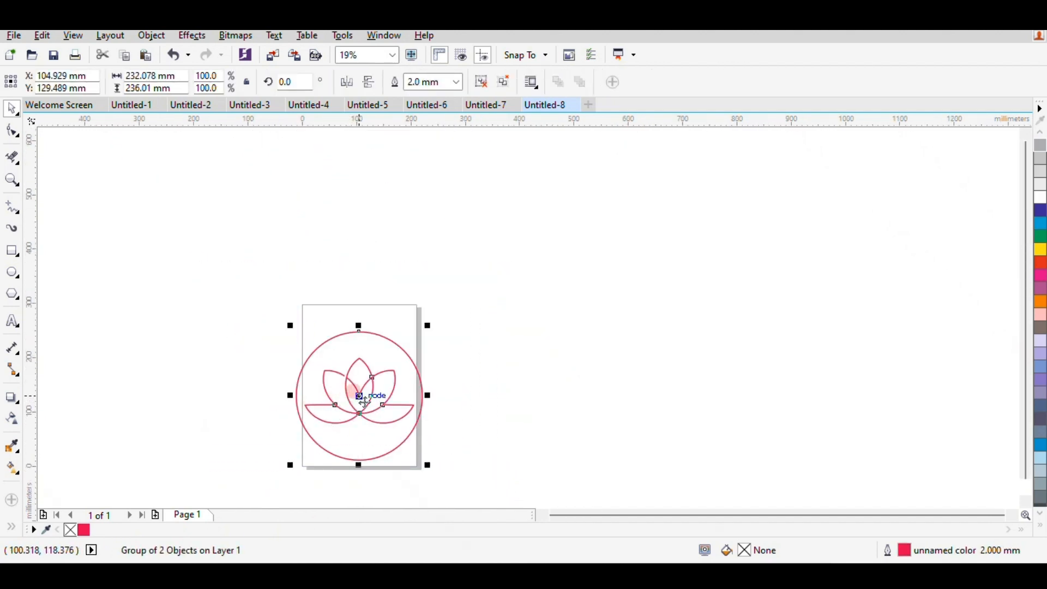
pyautogui.hotkey('ctrl', 'z')
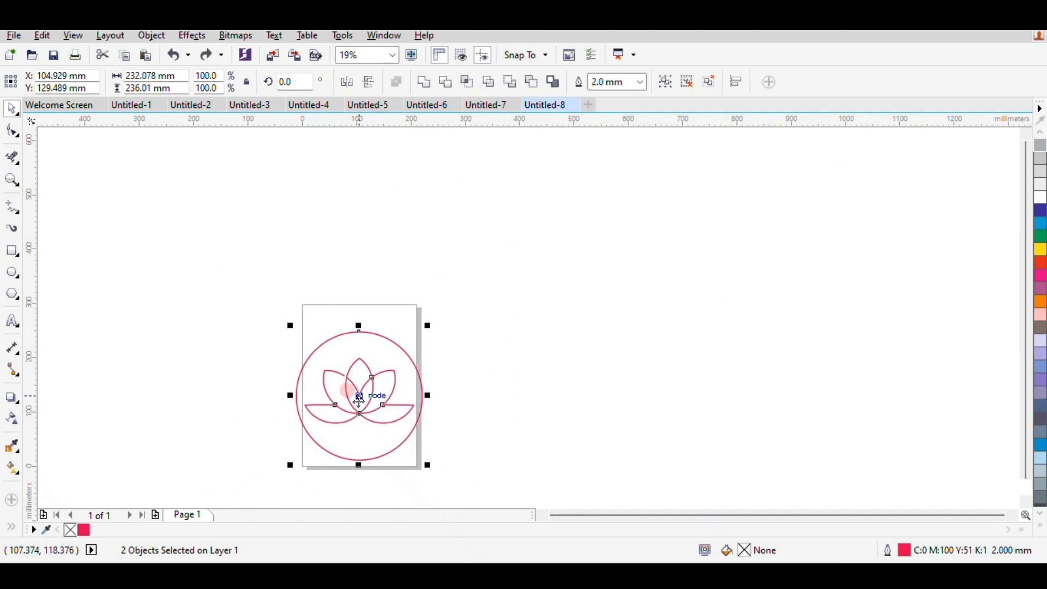
pyautogui.rightClick(360, 396)
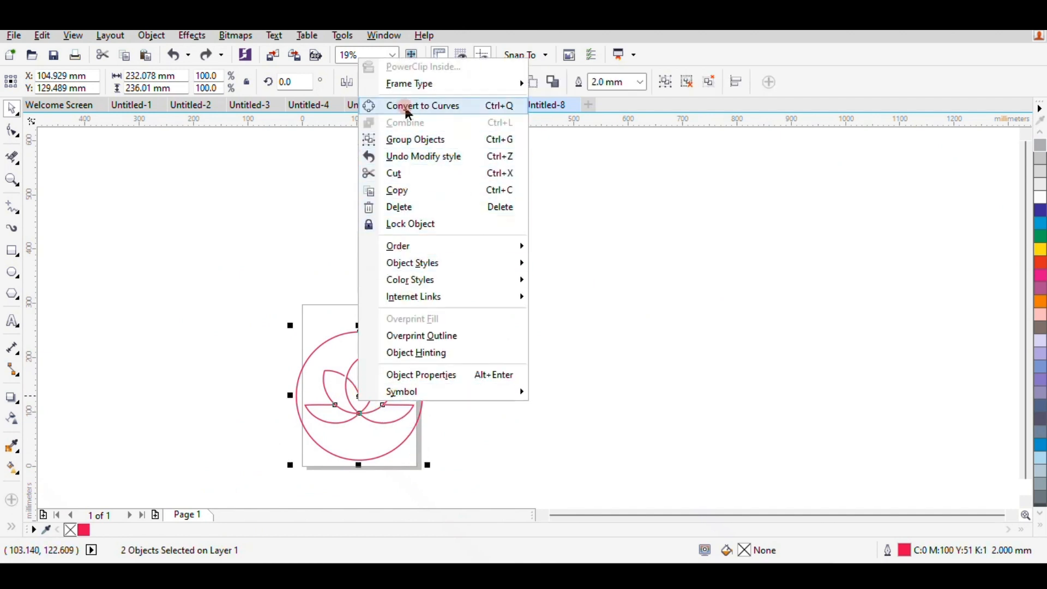
pyautogui.click(401, 140)
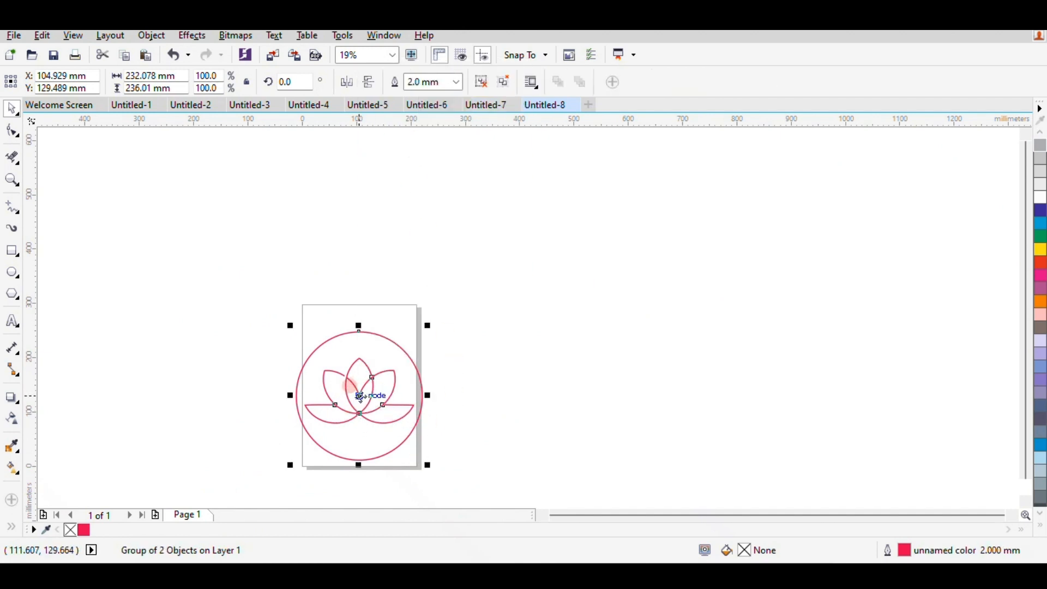
pyautogui.moveTo(349, 381); pyautogui.dragTo(347, 327)
pyautogui.click(494, 404)
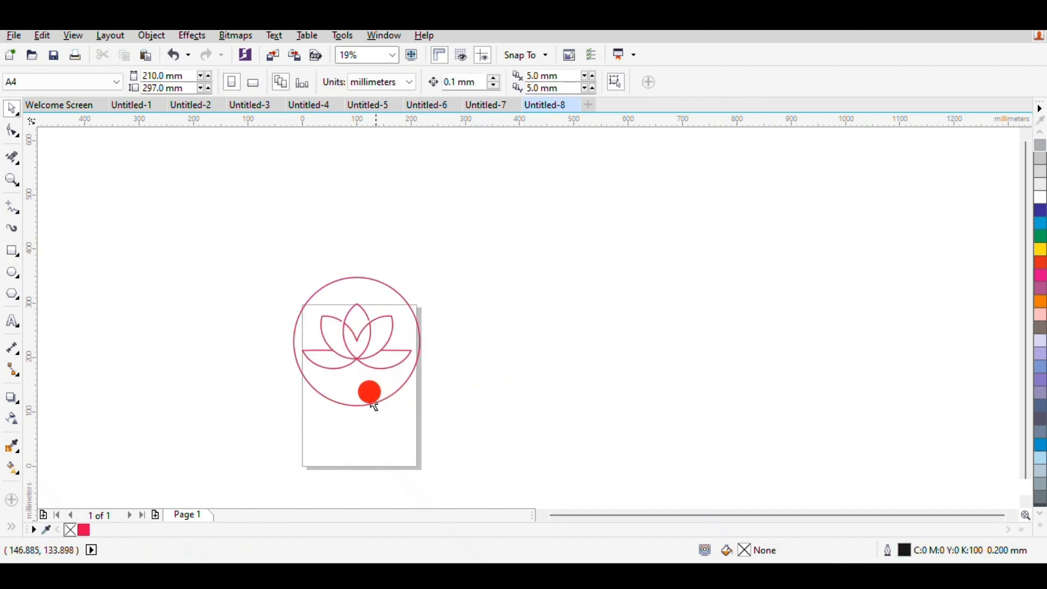
# Add the artistic text BRAND NAME in 24 pt Arial just below the circle.
pyautogui.scroll(2, 369, 392)
pyautogui.click(12, 325)
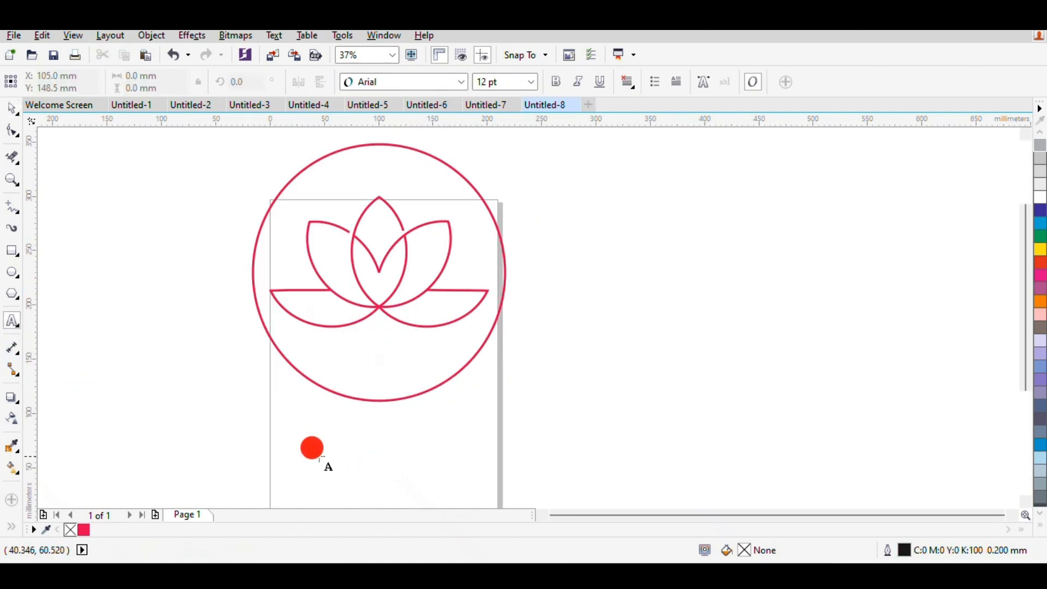
pyautogui.click(305, 418)
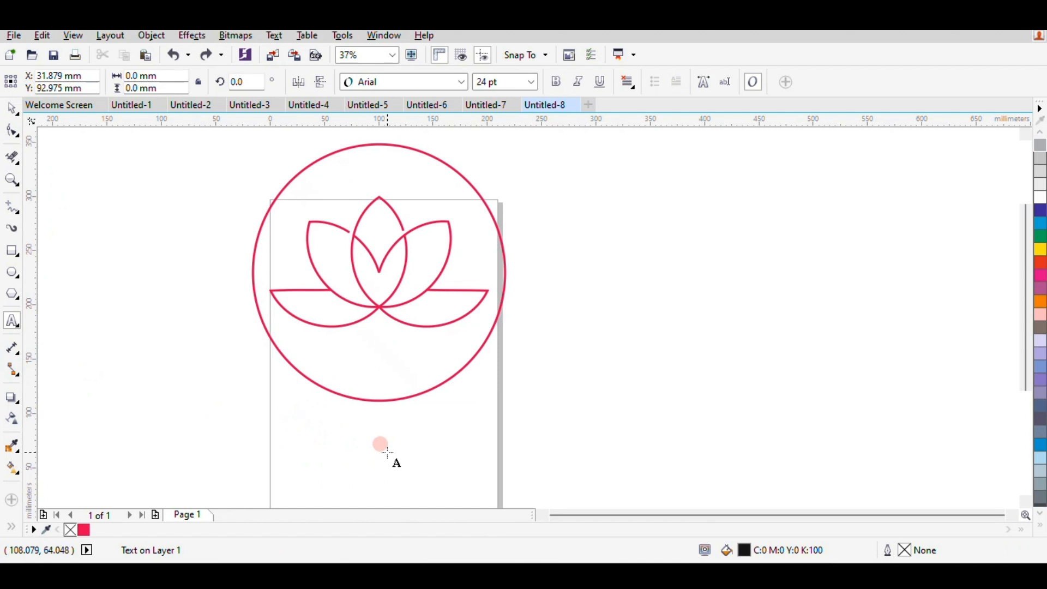
pyautogui.write('BRAND NAME')
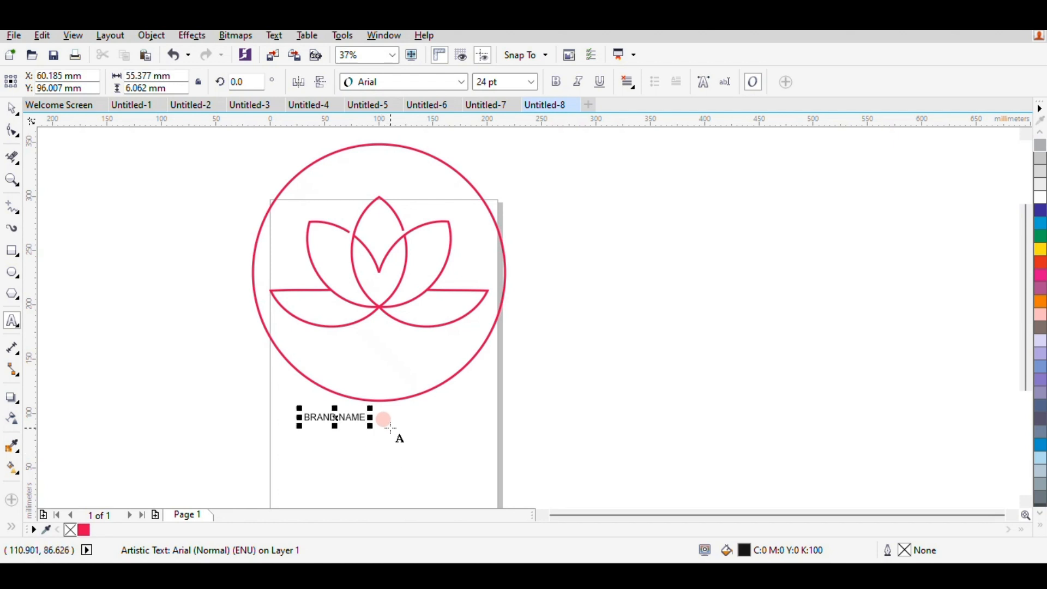
# Enlarge the BRAND NAME text to about 180 by 20 mm and place it close beneath the circle.
pyautogui.moveTo(368, 430); pyautogui.dragTo(456, 492)
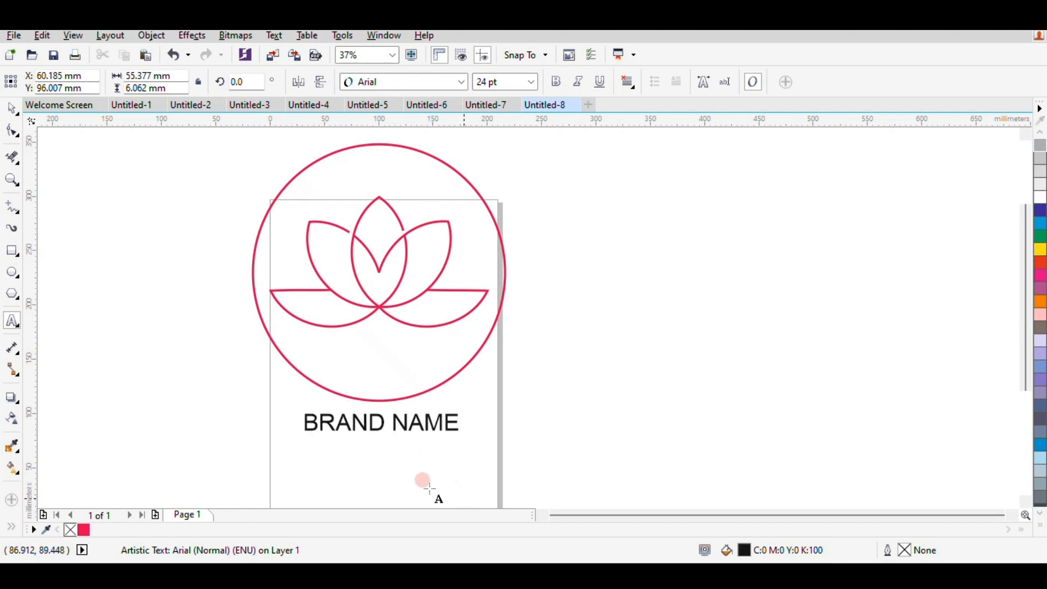
pyautogui.click(380, 421)
pyautogui.moveTo(383, 422); pyautogui.dragTo(383, 418)
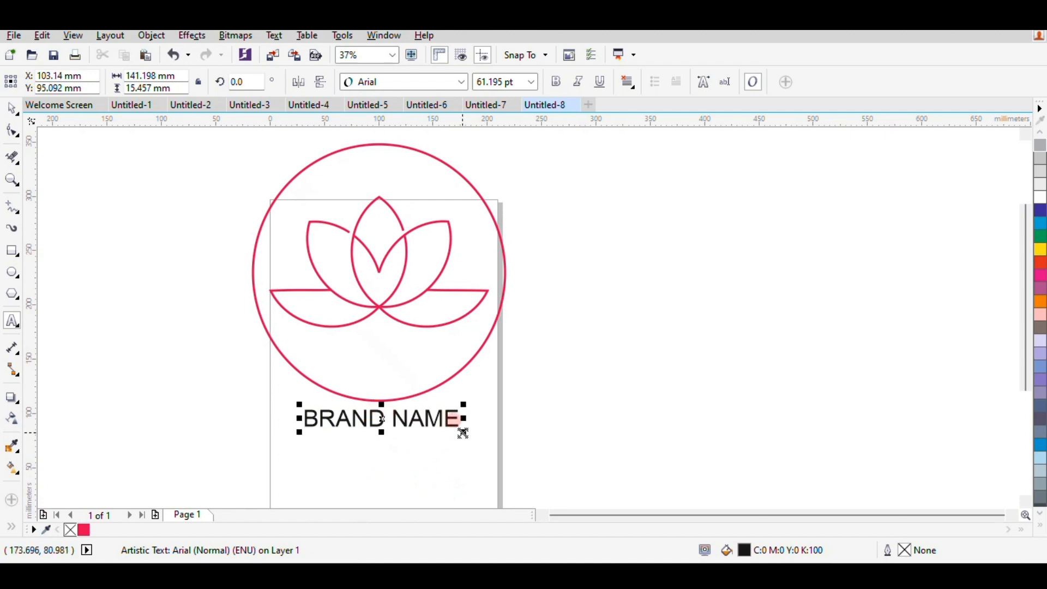
pyautogui.moveTo(463, 434); pyautogui.dragTo(484, 421)
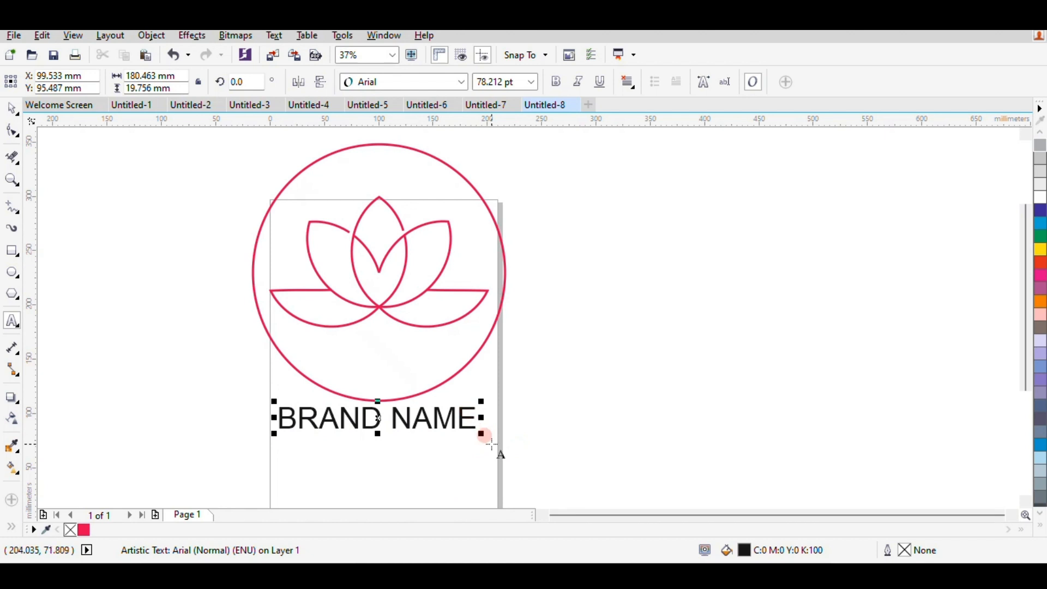
pyautogui.hotkey('ctrl', 'z')
pyautogui.moveTo(488, 434)
pyautogui.mouseDown()
pyautogui.moveTo(479, 423)
pyautogui.moveTo(490, 431)
pyautogui.mouseUp()
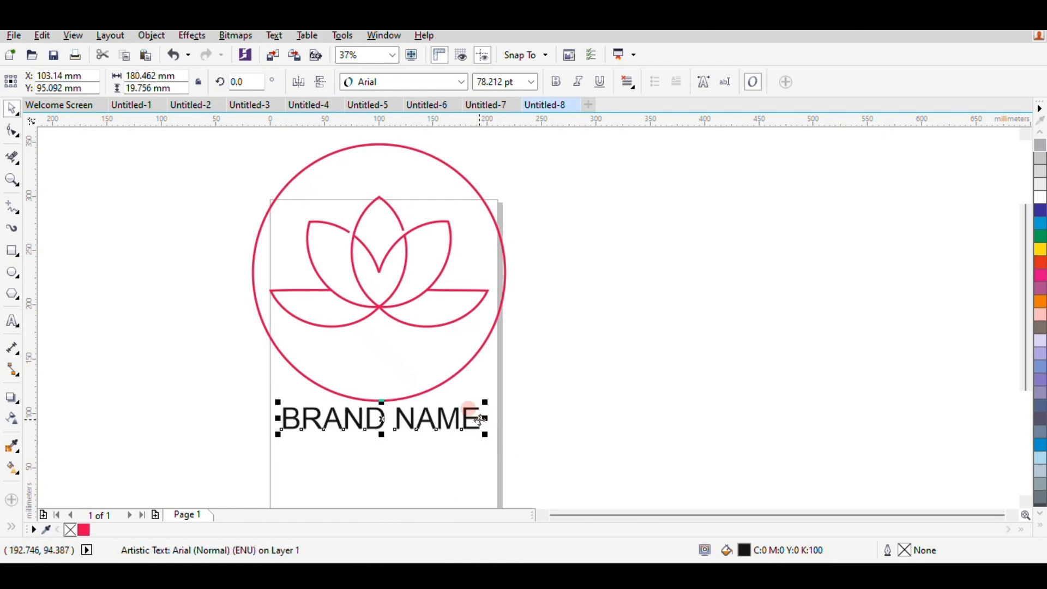
# Change the font of the whole BRAND NAME text to Swis721 Lt BT.
pyautogui.click(504, 419)
pyautogui.doubleClick(456, 422)
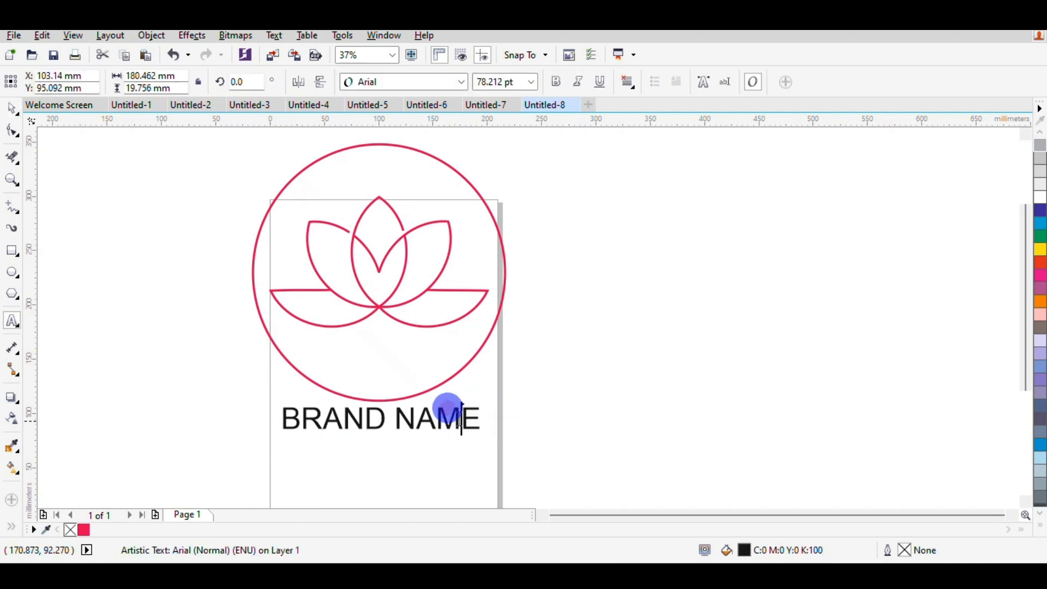
pyautogui.moveTo(482, 419); pyautogui.dragTo(227, 423)
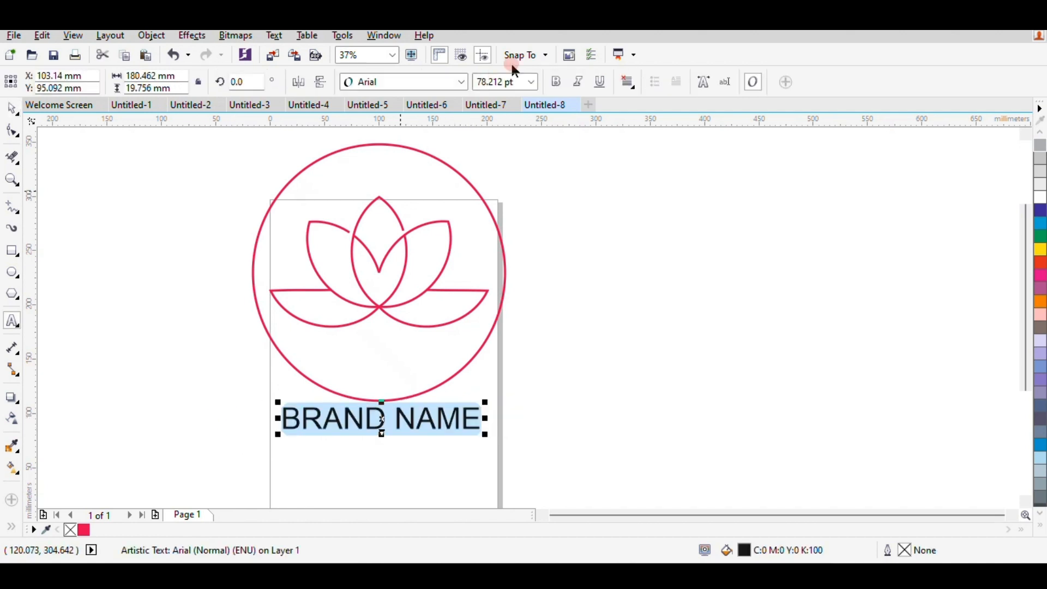
pyautogui.click(463, 83)
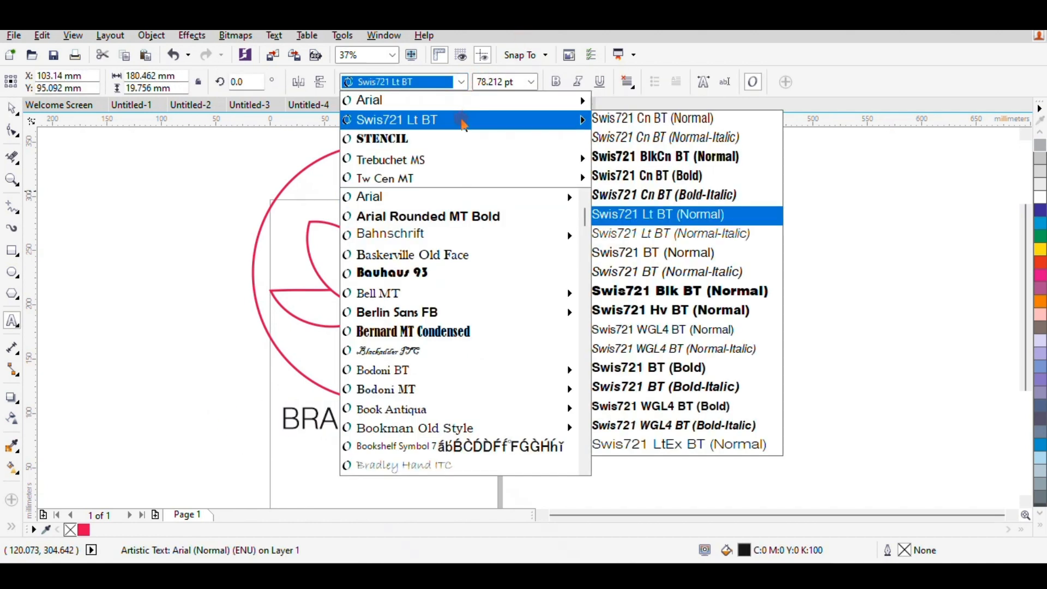
pyautogui.click(462, 123)
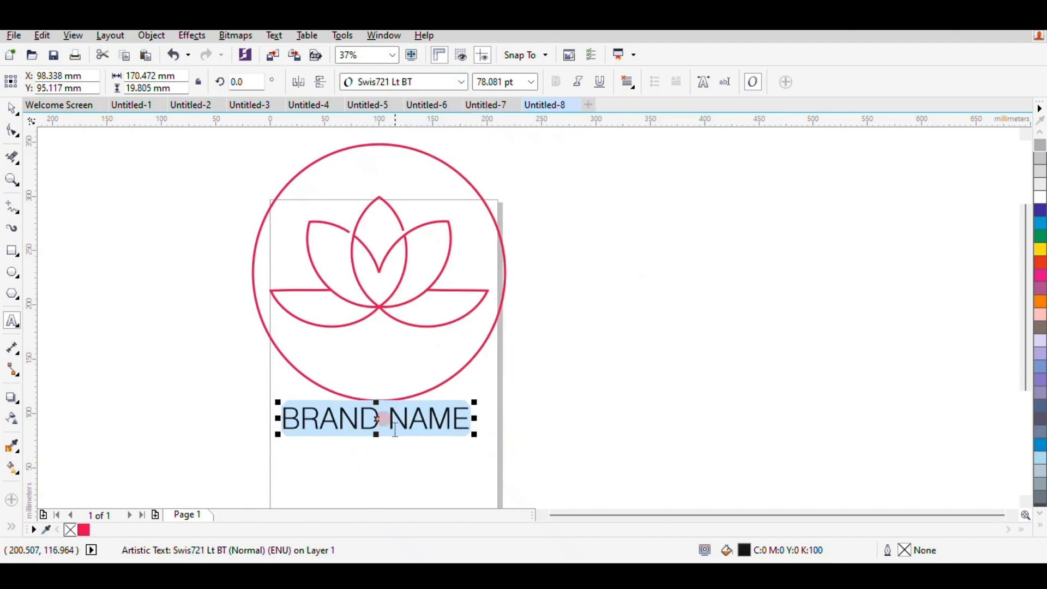
# Colour only the word BRAND grey with fill C:0 M:0 Y:0 K:60, then deselect the text.
pyautogui.click(377, 414)
pyautogui.moveTo(389, 419); pyautogui.dragTo(243, 425)
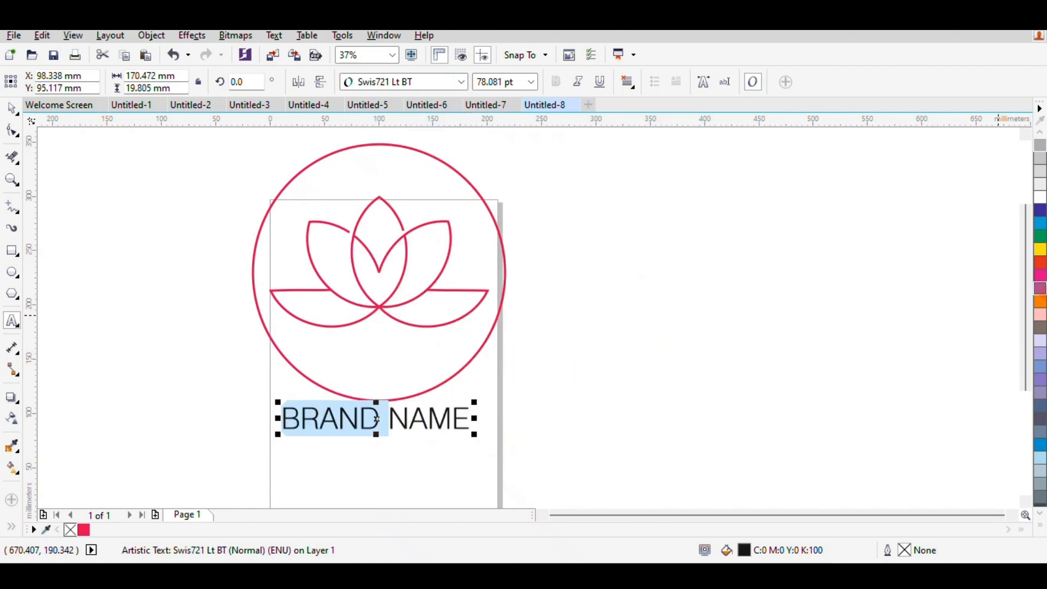
pyautogui.click(1039, 302)
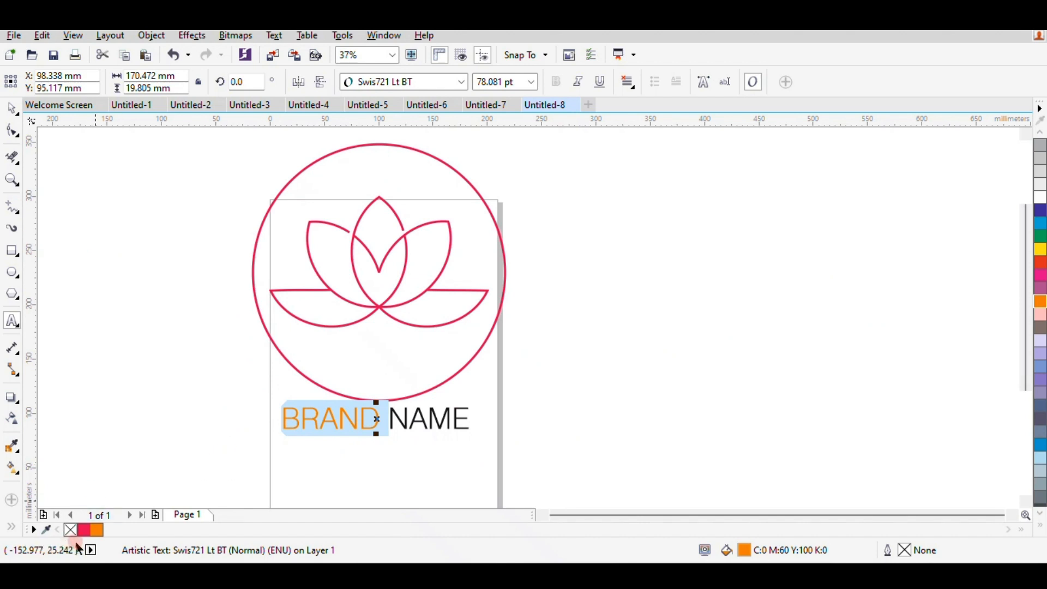
pyautogui.scroll(3, 1040, 253)
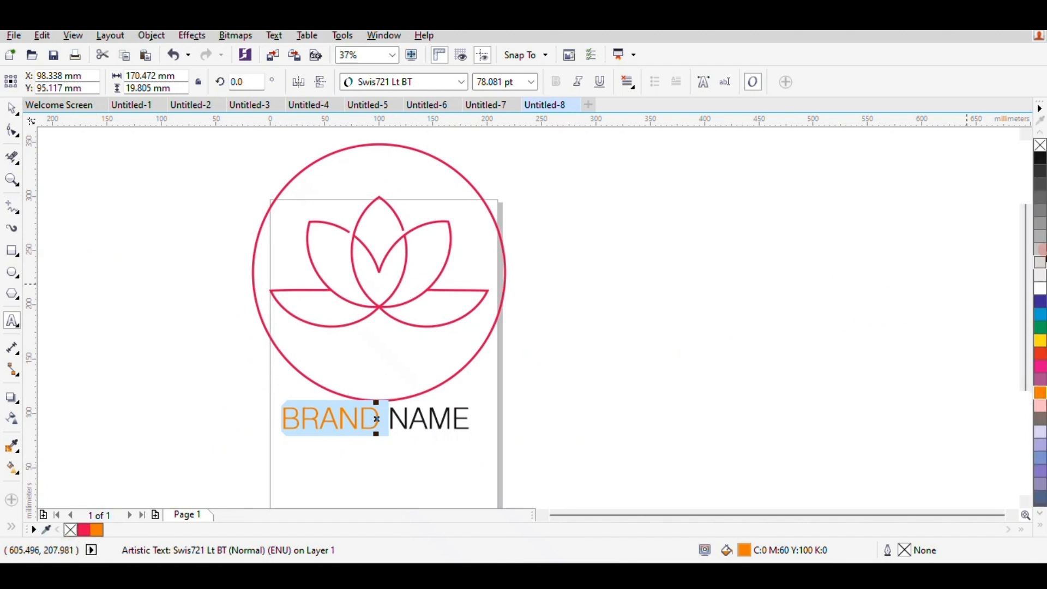
pyautogui.click(1040, 213)
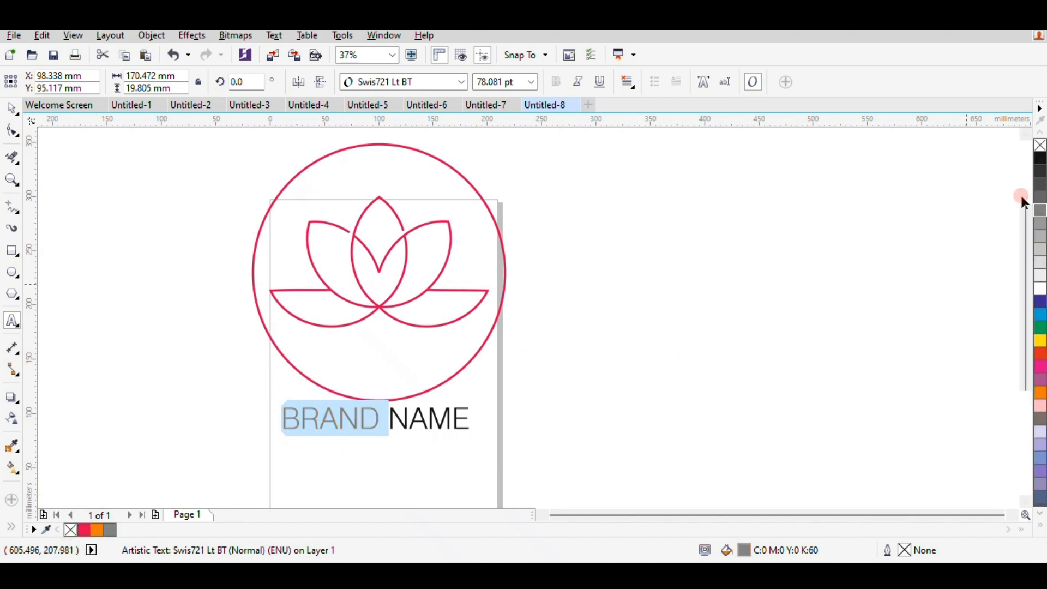
pyautogui.click(13, 112)
pyautogui.click(116, 240)
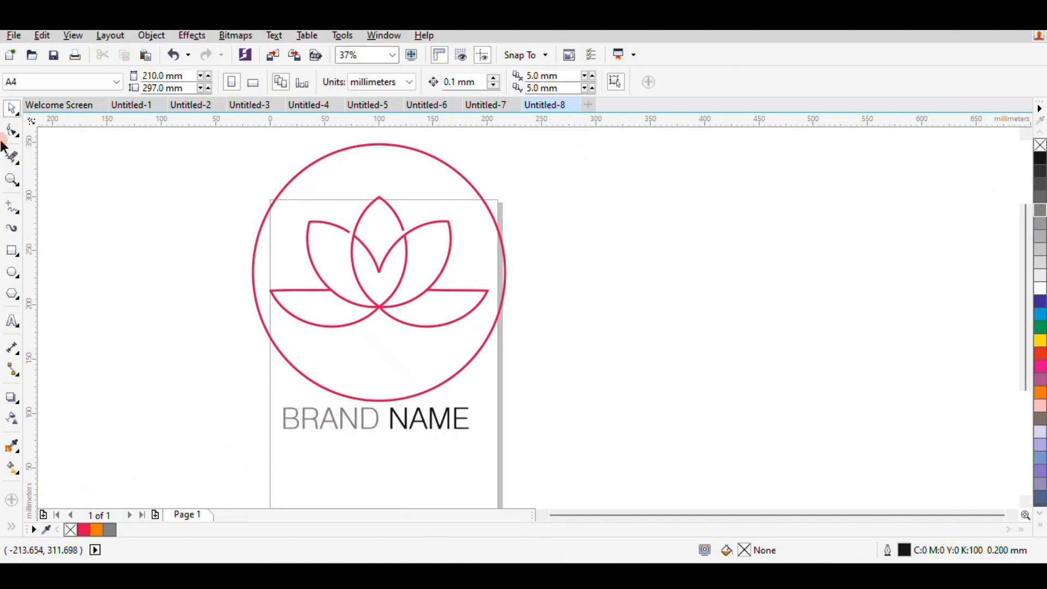
# Draw a horizontal line about 133 mm long under BRAND NAME and nudge it slightly to the right.
pyautogui.click(21, 206)
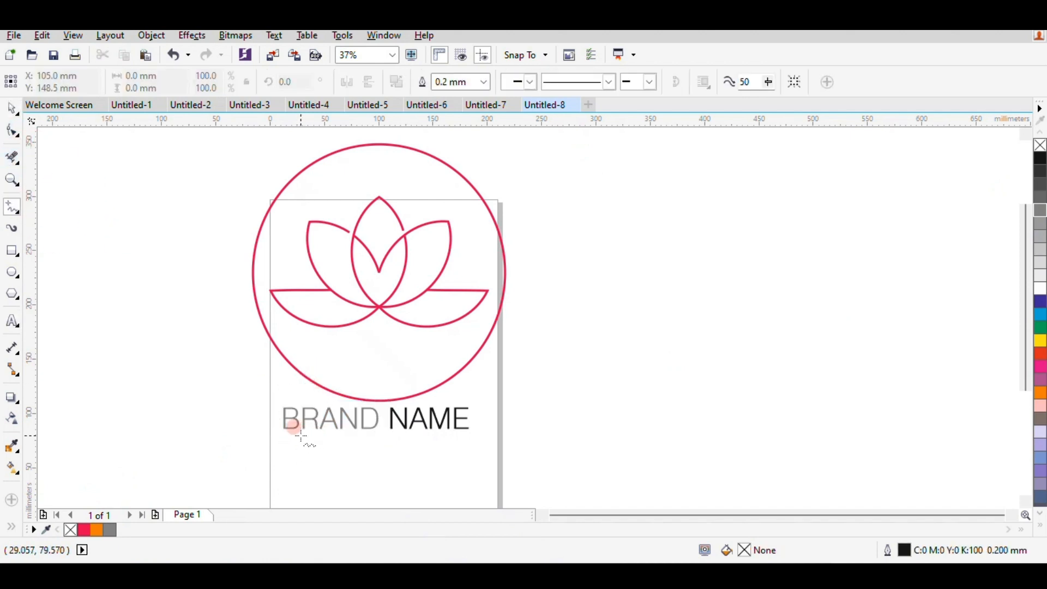
pyautogui.moveTo(301, 435); pyautogui.dragTo(451, 435)
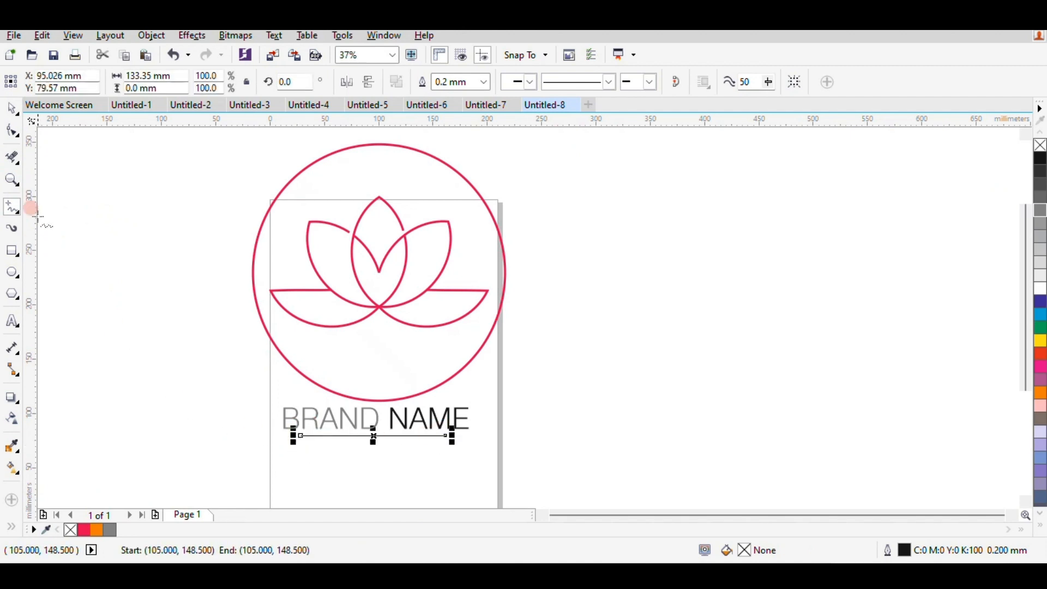
pyautogui.click(14, 110)
pyautogui.click(428, 456)
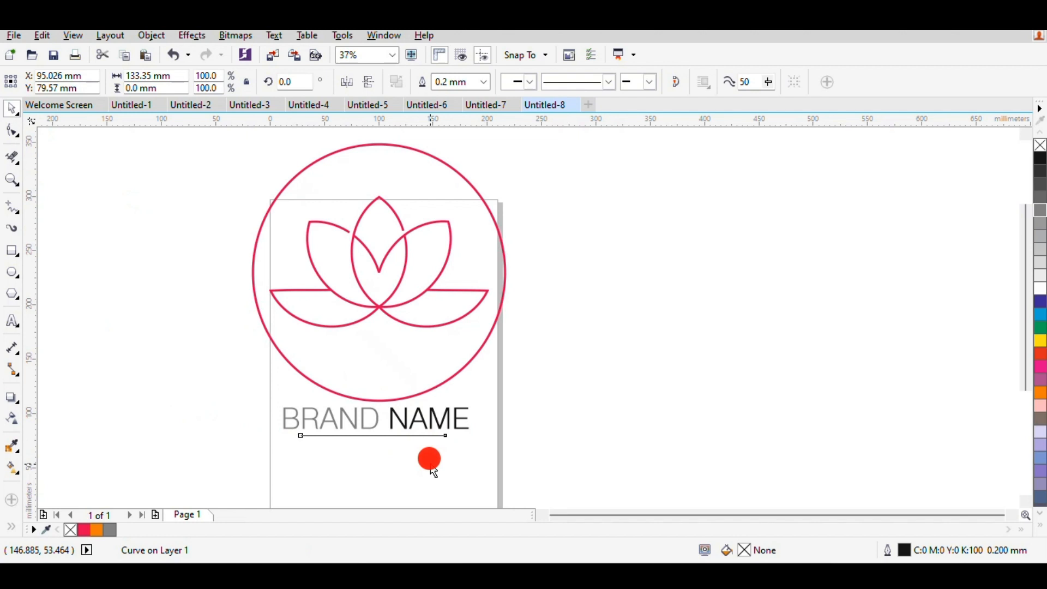
pyautogui.click(436, 436)
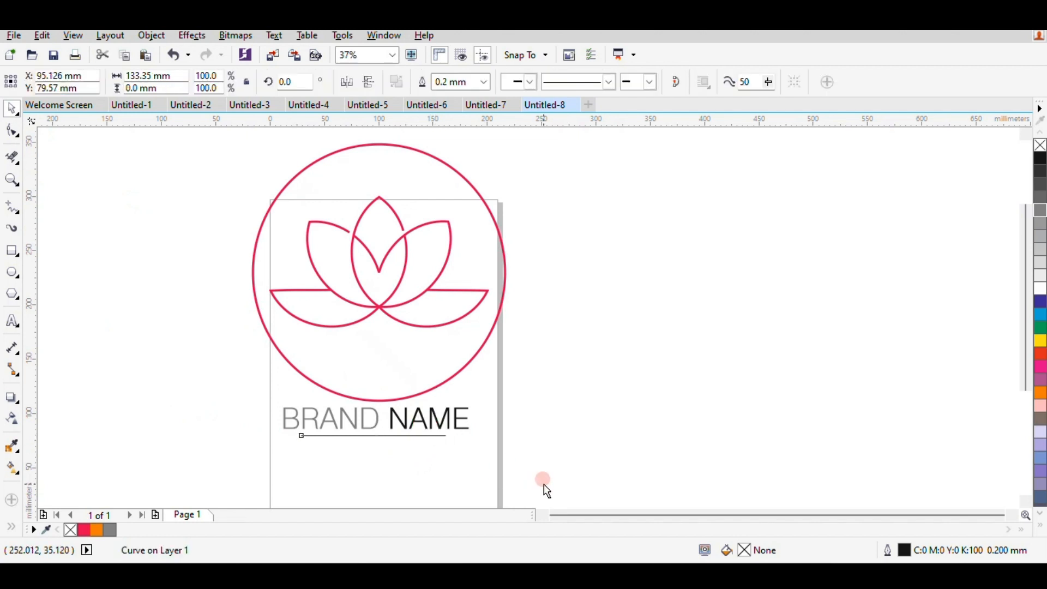
pyautogui.click(418, 459)
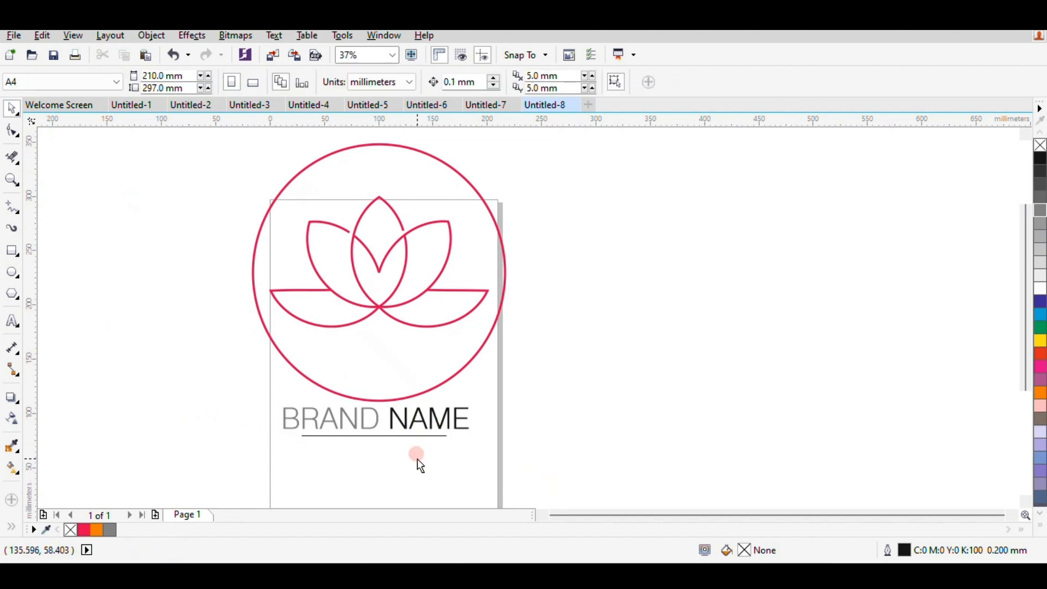
# Colour the line beneath BRAND NAME grey, with fill C:0 M:0 Y:0 K:70 and outline C:0 M:0 Y:0 K:60.
pyautogui.click(436, 436)
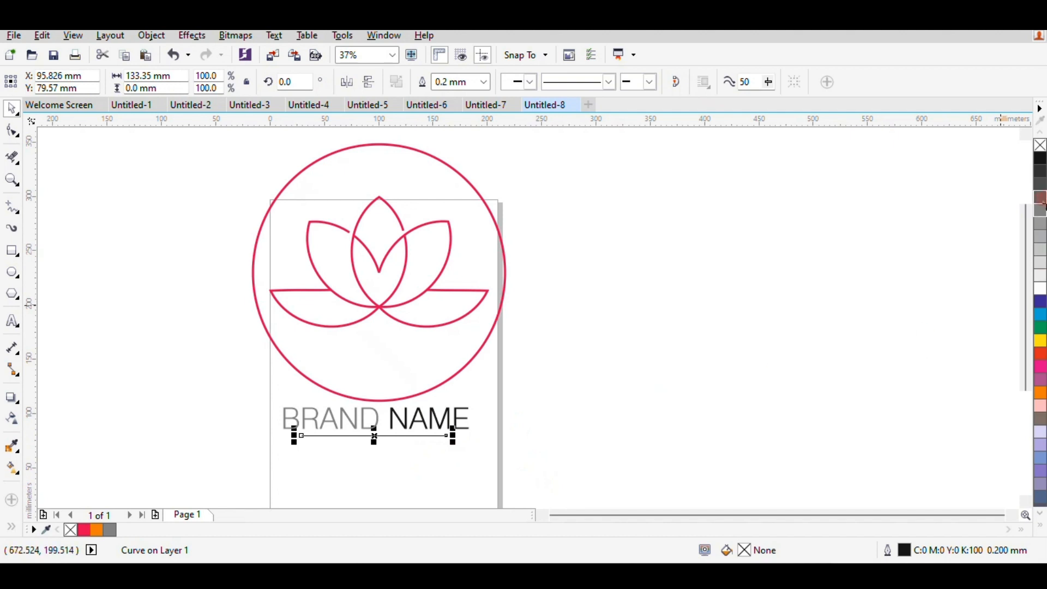
pyautogui.click(1040, 200)
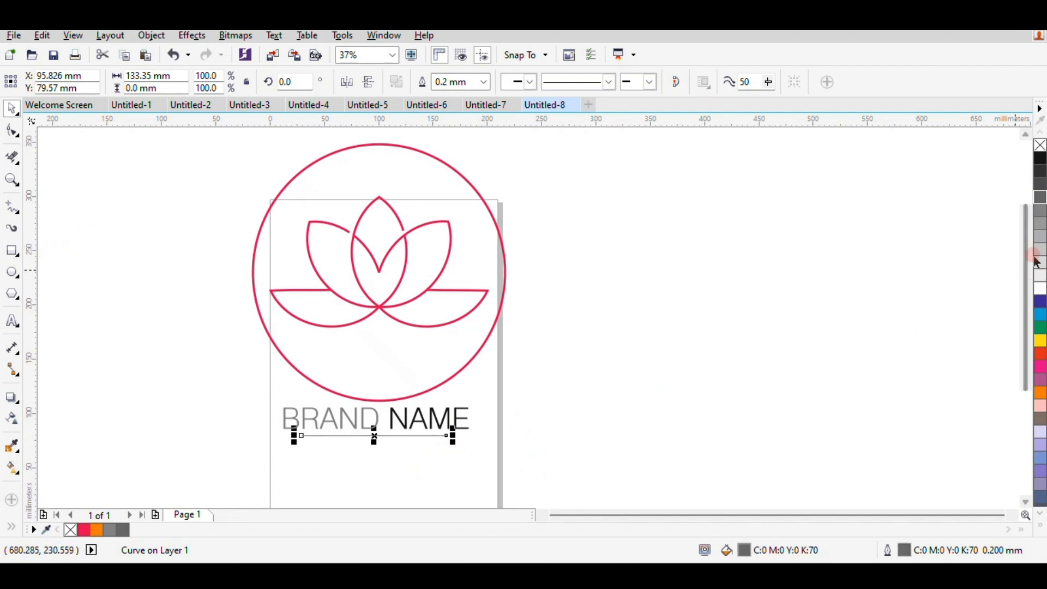
pyautogui.rightClick(1037, 212)
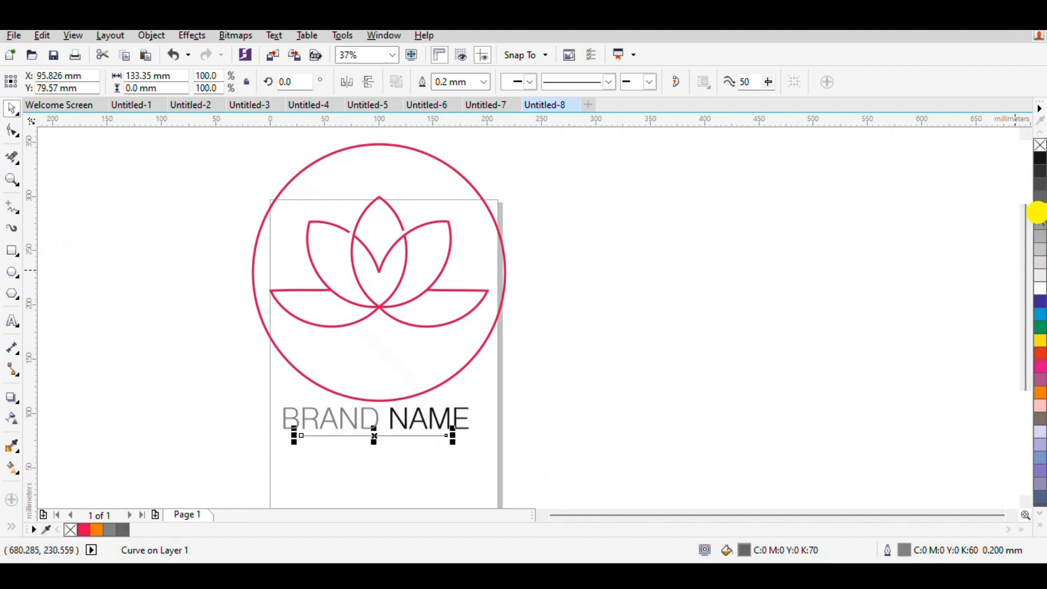
# Set the outline width of the line beneath BRAND NAME to 1.0 mm and deselect it.
pyautogui.click(484, 83)
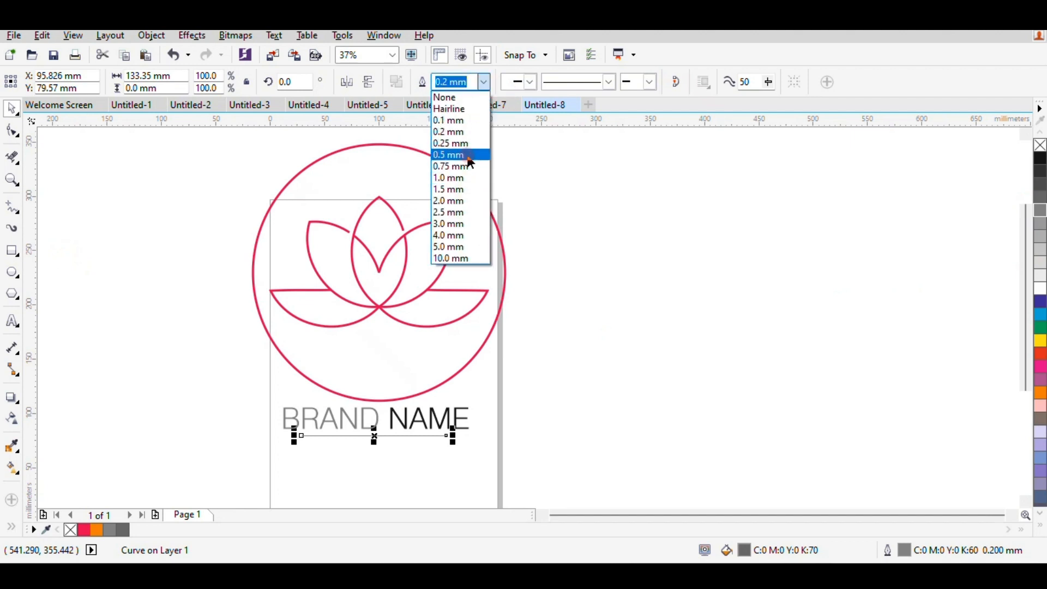
pyautogui.click(469, 157)
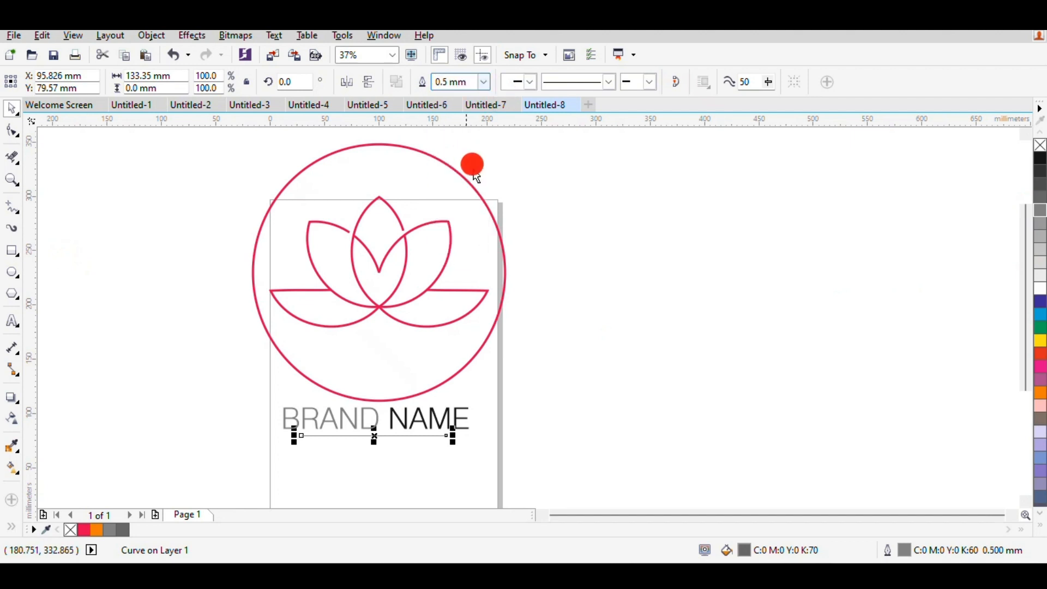
pyautogui.click(489, 82)
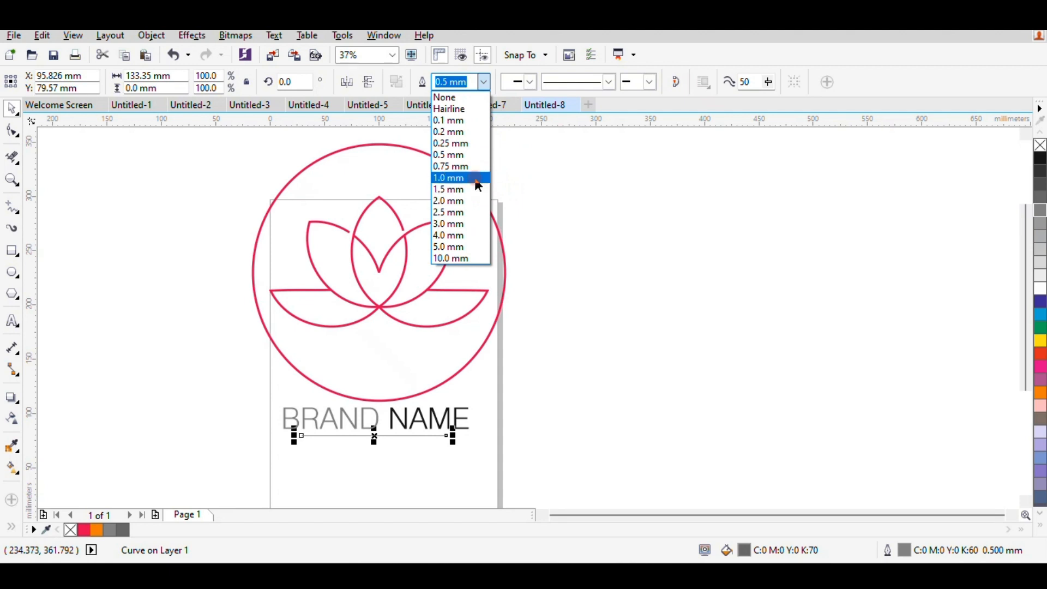
pyautogui.click(461, 179)
pyautogui.click(562, 289)
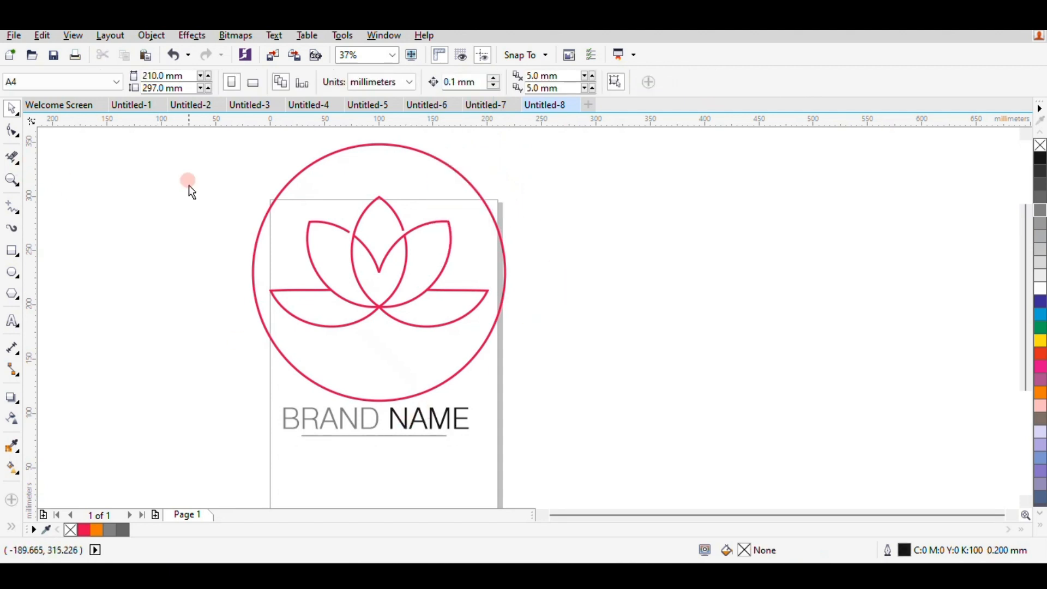
# Select the lotus artwork with its circle, the BRAND NAME text and the line, and group them.
pyautogui.scroll(-2, 188, 185)
pyautogui.moveTo(171, 169); pyautogui.dragTo(405, 352)
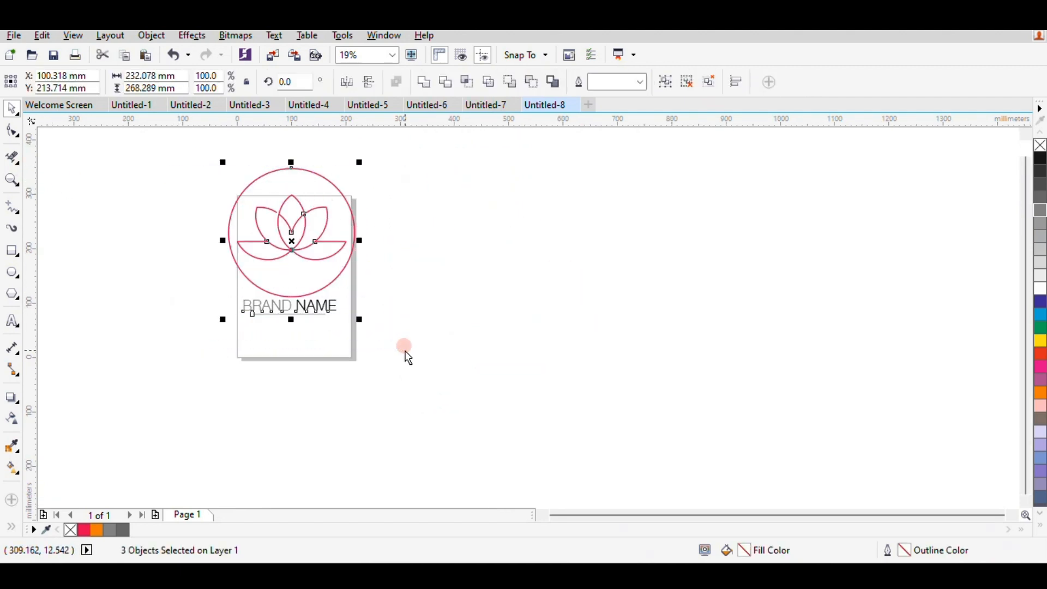
pyautogui.hotkey('ctrl', 'g')
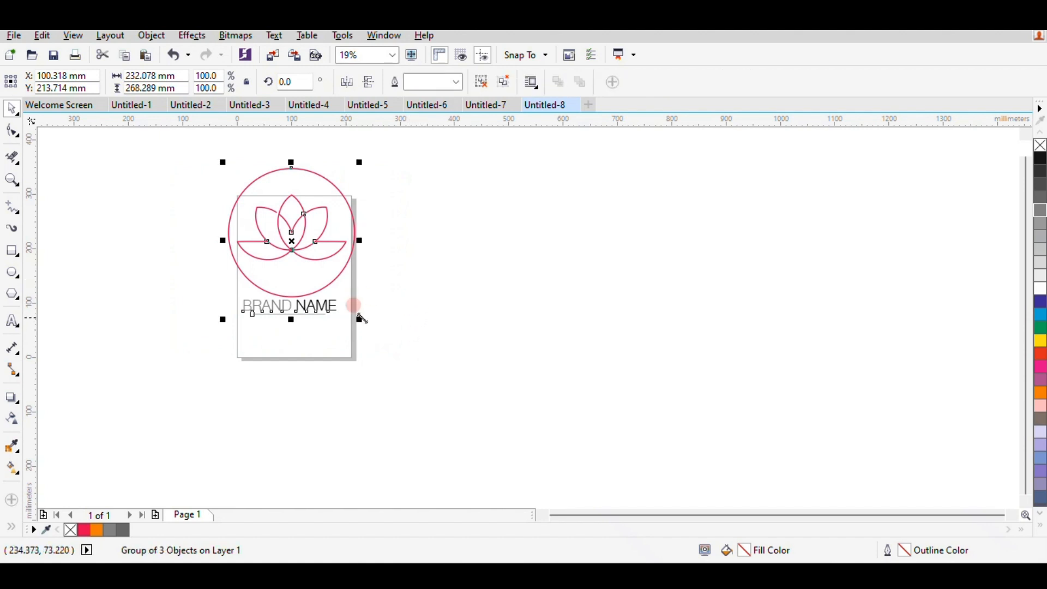
# Enlarge the grouped logo about its centre to about 492 by 569 mm, move it down and to the right, and deselect it.
pyautogui.moveTo(361, 321); pyautogui.dragTo(430, 465)
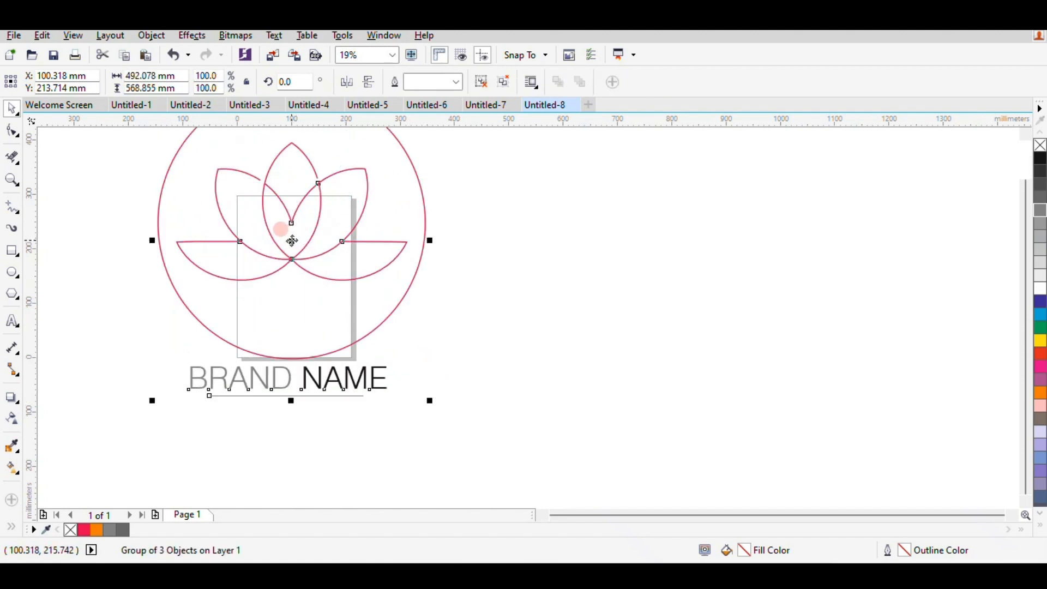
pyautogui.moveTo(289, 236); pyautogui.dragTo(410, 314)
pyautogui.click(675, 329)
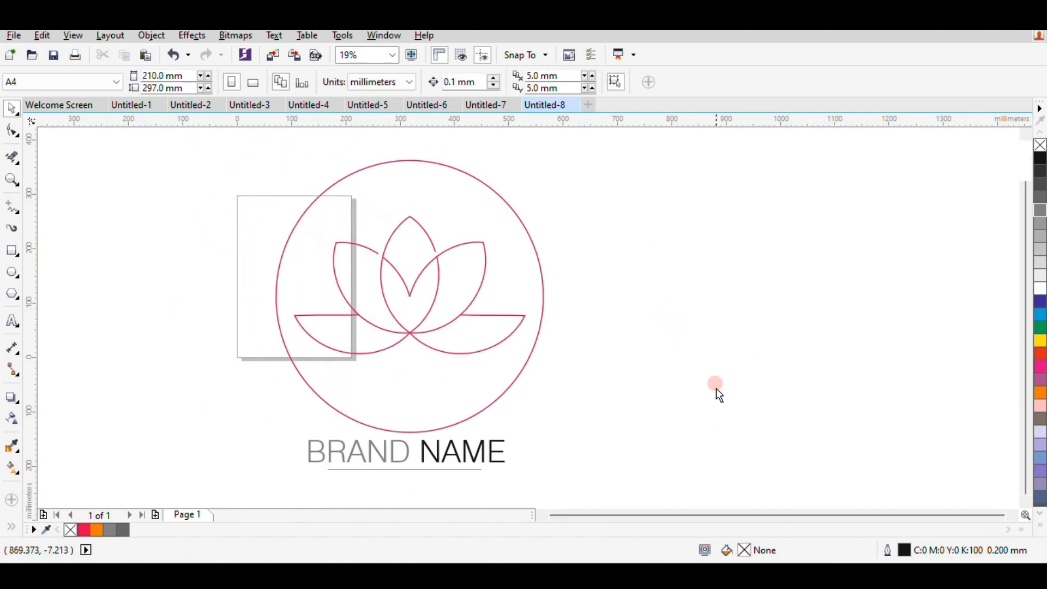